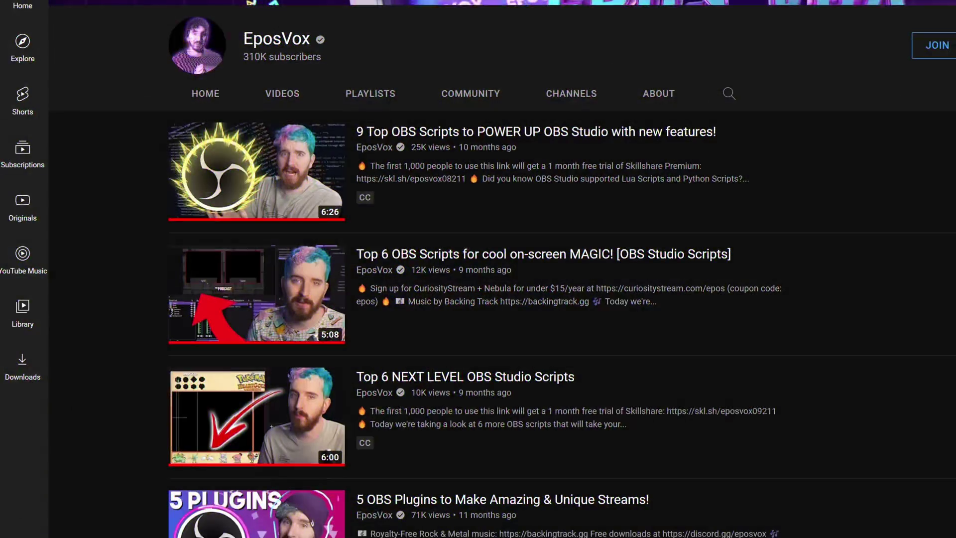
scroll(503, 269, "down", 2)
scroll(503, 269, "down", 2)
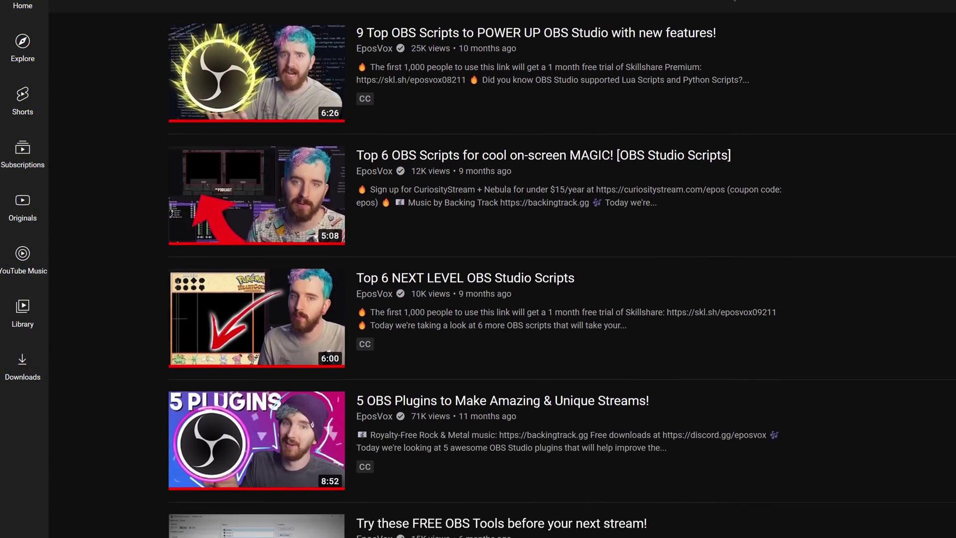
scroll(503, 269, "down", 1)
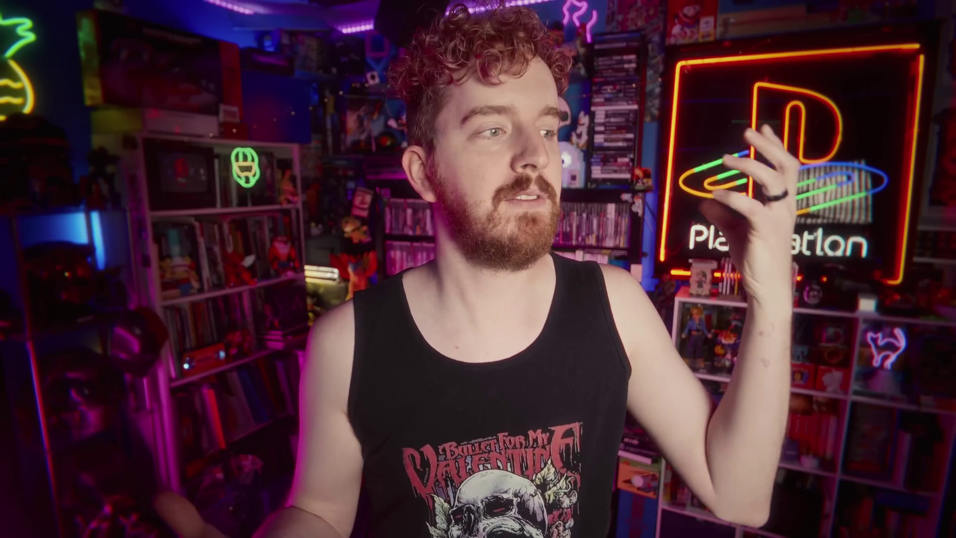
- Load the script source_visibility_mirror_v0.1.1.lua from the OBS Scripts folder
left_click(121, 416)
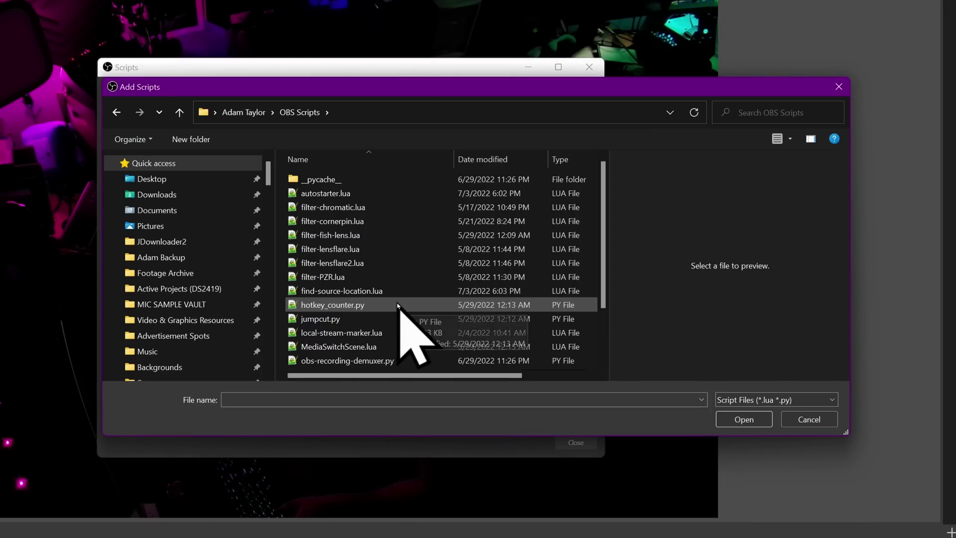
scroll(398, 305, "down", 2)
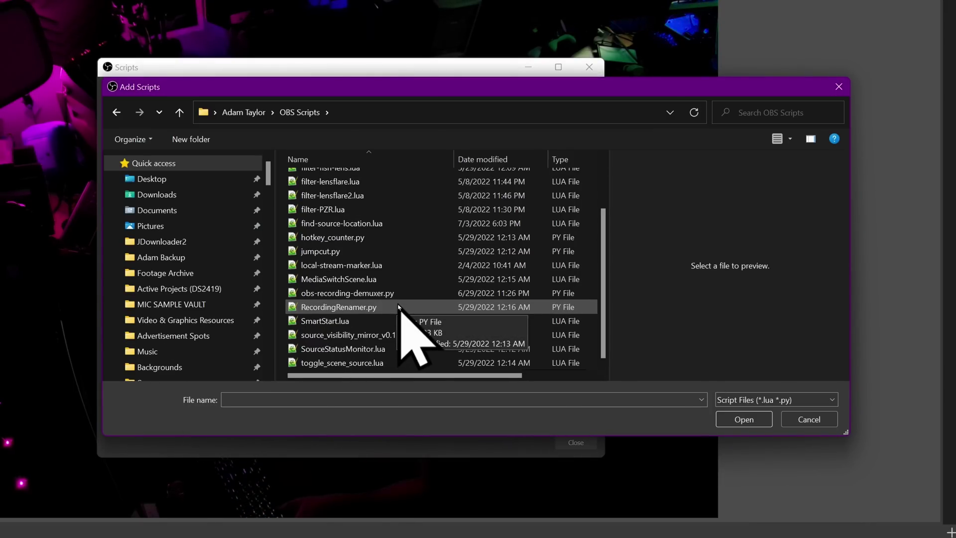
double_click(404, 335)
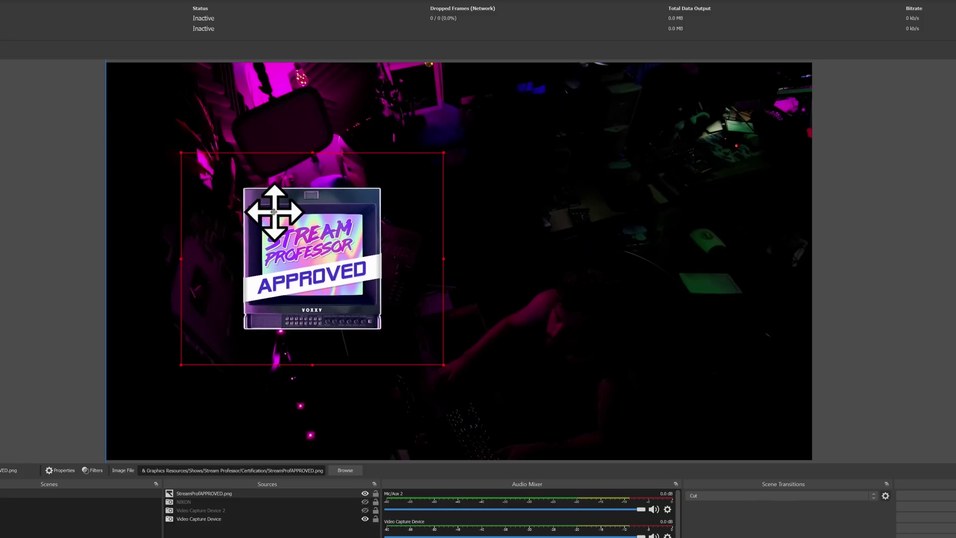
- Move the Stream Professor image toward the canvas's left edge and reopen the scripts manager
left_click_drag(271, 207, 194, 214)
left_click(131, 0)
left_click(131, 19)
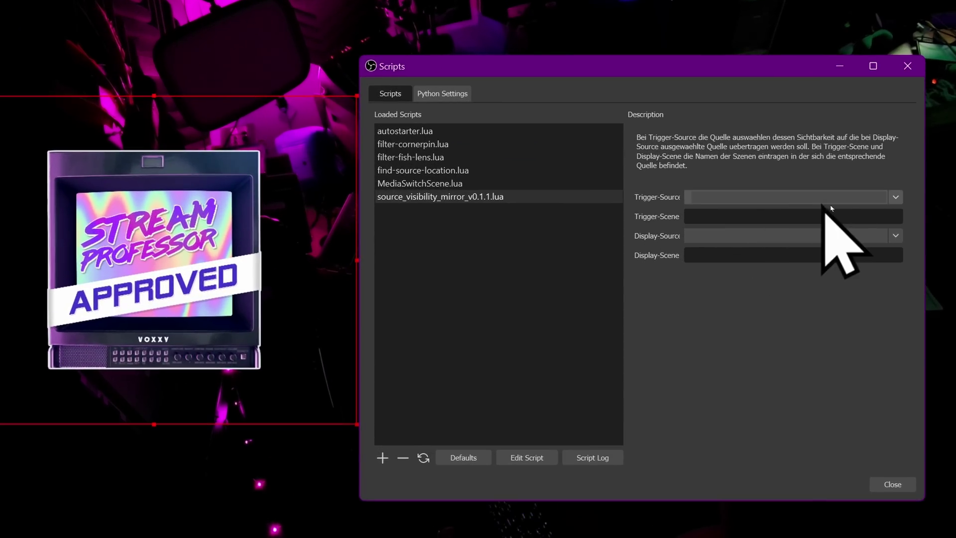
- Set the visibility mirror script's trigger source to Image and its display source to Video Capture Device, and close the script settings
left_click(895, 197)
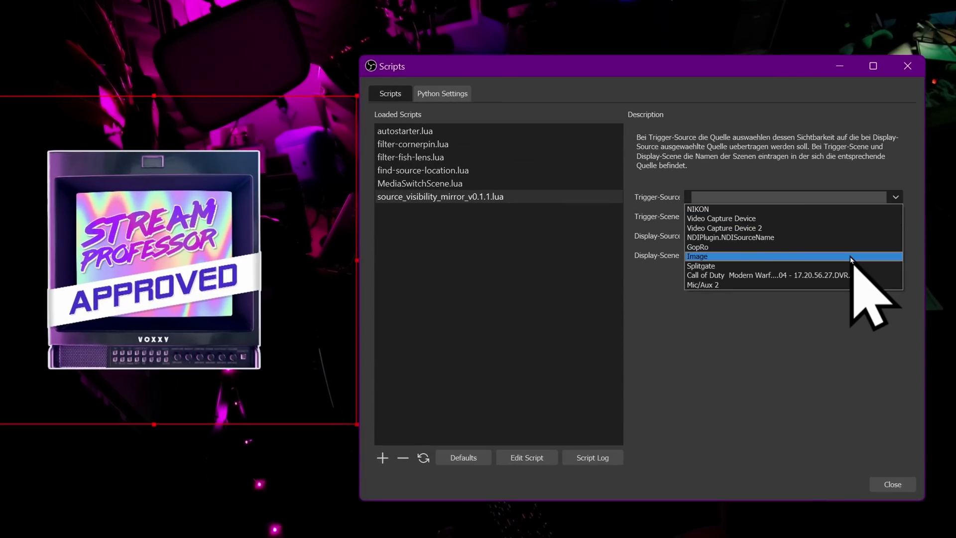
left_click(854, 260)
left_click(895, 236)
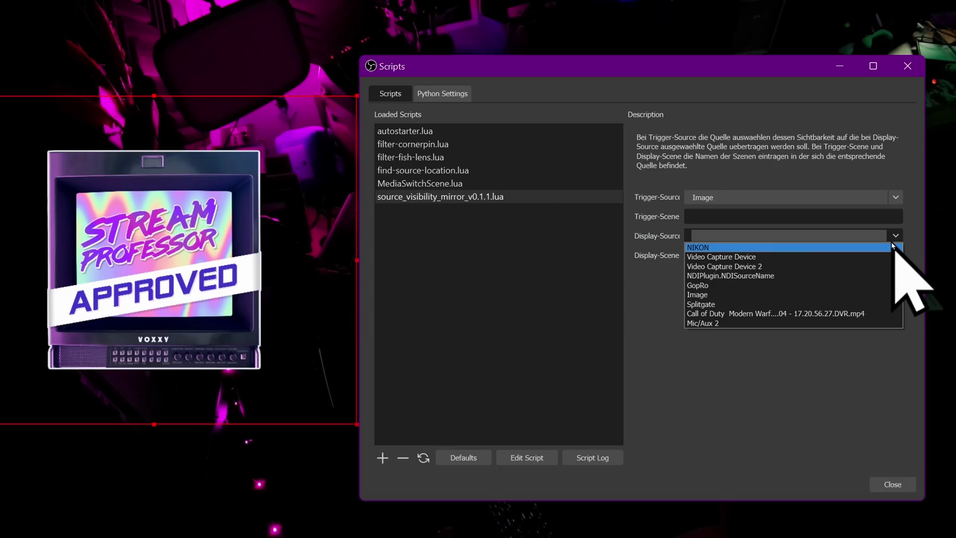
left_click(887, 257)
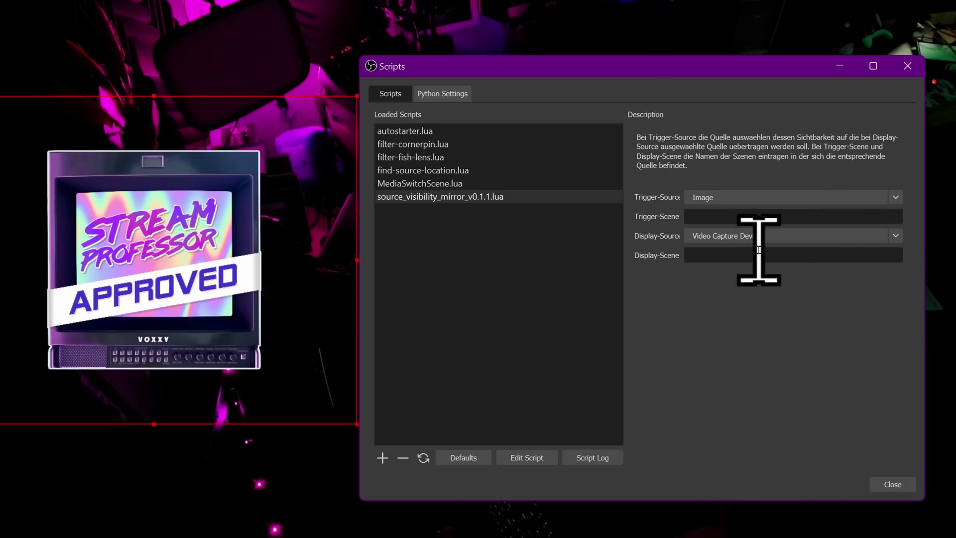
left_click(893, 484)
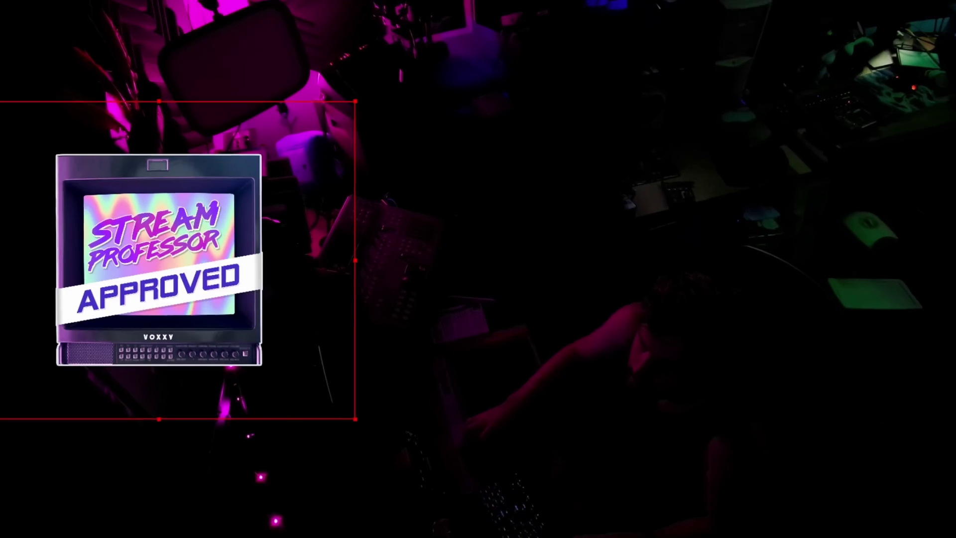
- Test the visibility link by hiding and showing the StreamProfAPPROVED.png source and the Video Capture Device source
left_click(333, 447)
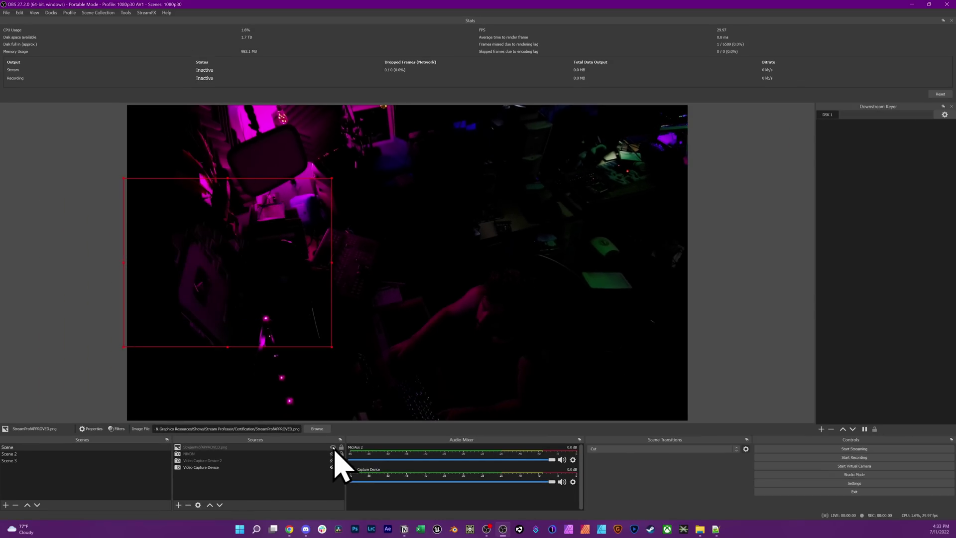
left_click(333, 447)
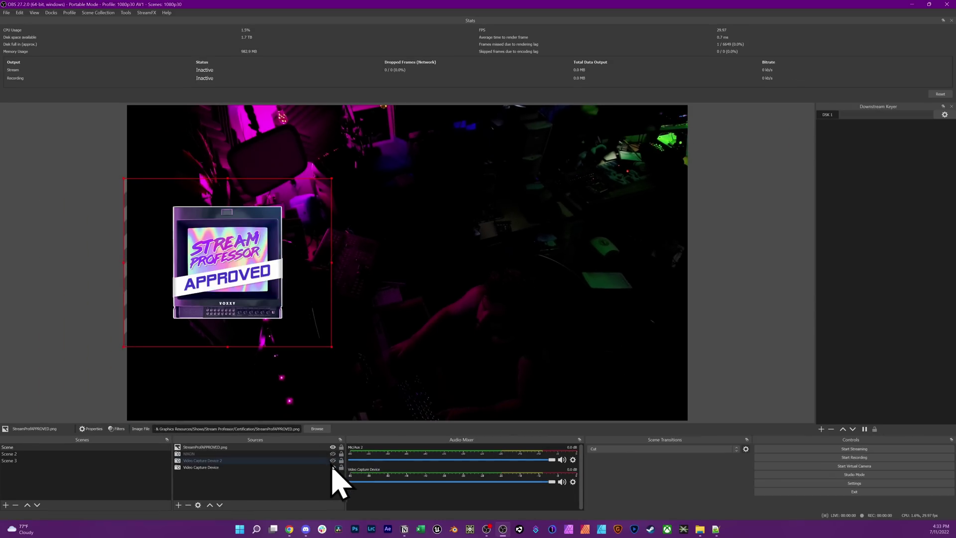
left_click(333, 467)
left_click(332, 467)
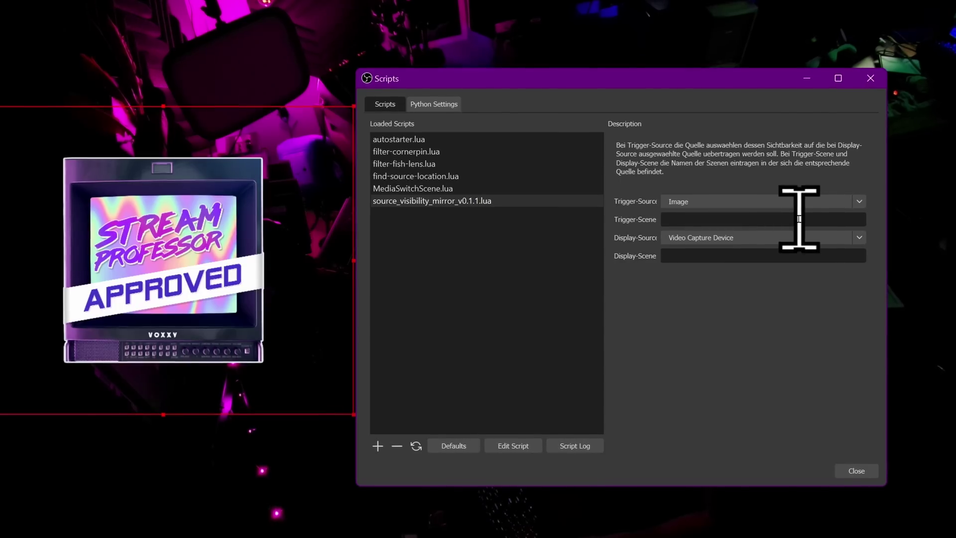
- Set both the trigger scene and the display scene of the visibility mirror script to Scene
left_click(800, 218)
type("Scene")
left_click(786, 255)
type("Sceh")
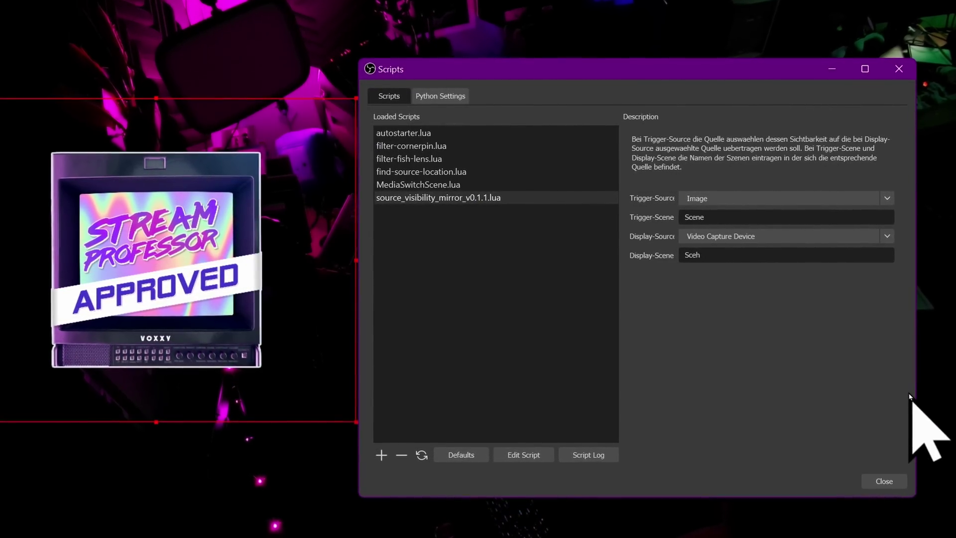
key("BackSpace")
type("ne")
- Change the visibility mirror script's trigger source to TEST and close the script settings
triple_click(730, 198)
type("TEST")
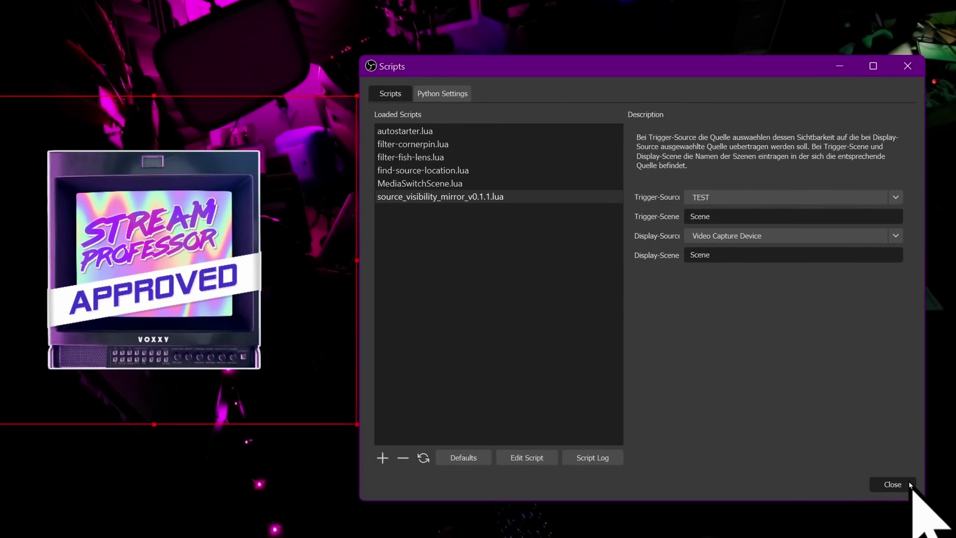
left_click(907, 484)
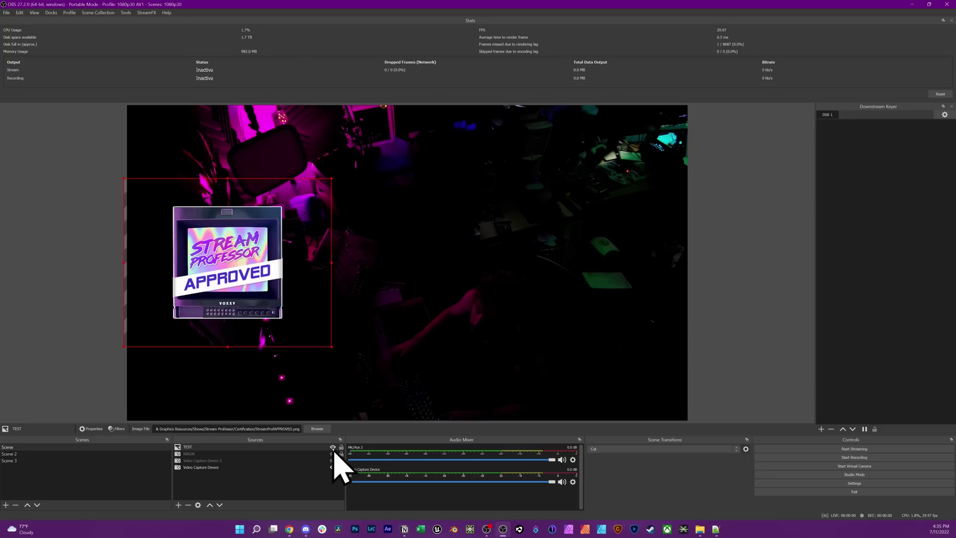
- Toggle the TEST source's visibility repeatedly to check whether the Video Capture Device follows it
left_click(333, 447)
left_click(333, 448)
left_click(333, 447)
left_click(333, 447)
left_click(332, 447)
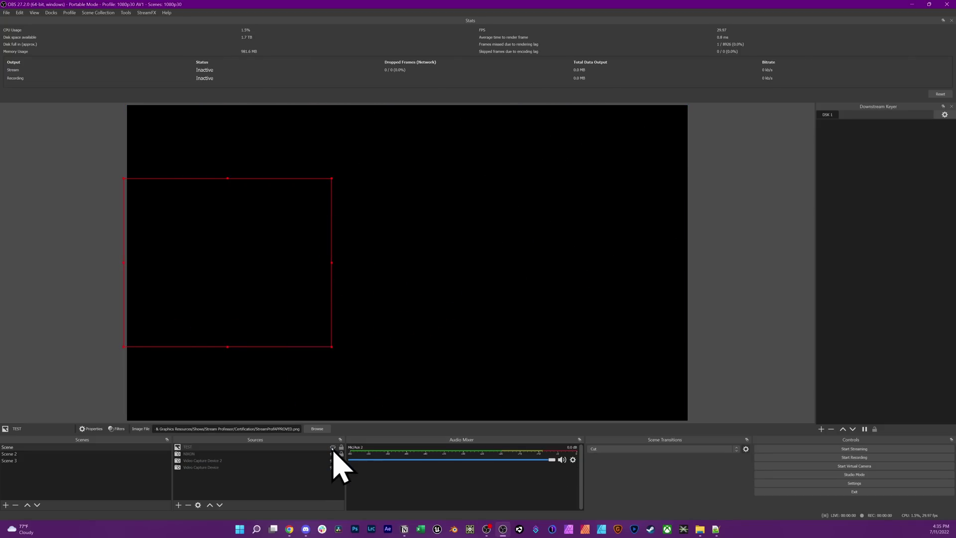
left_click(333, 447)
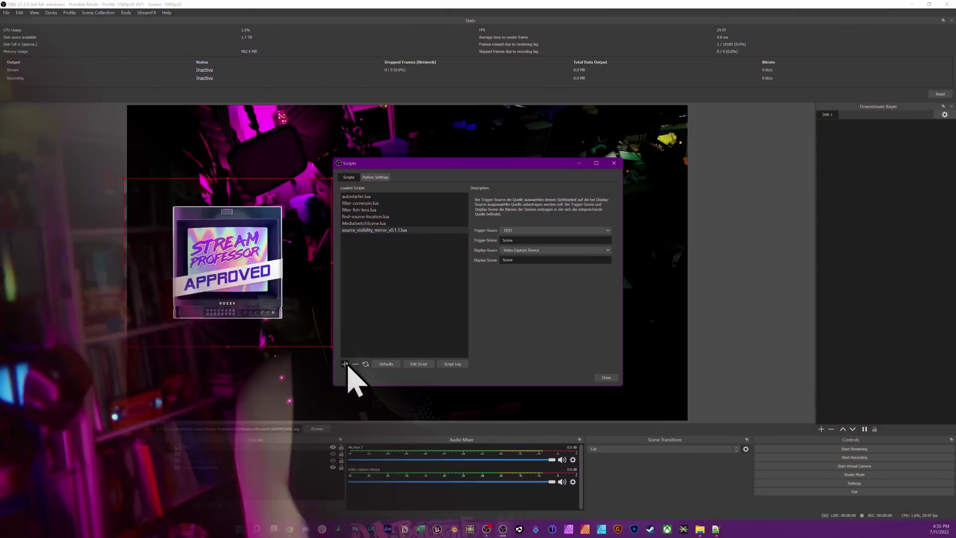
- Load the script toggle_scene_source.lua and set its scene to Scene and its source to TEST
left_click(348, 367)
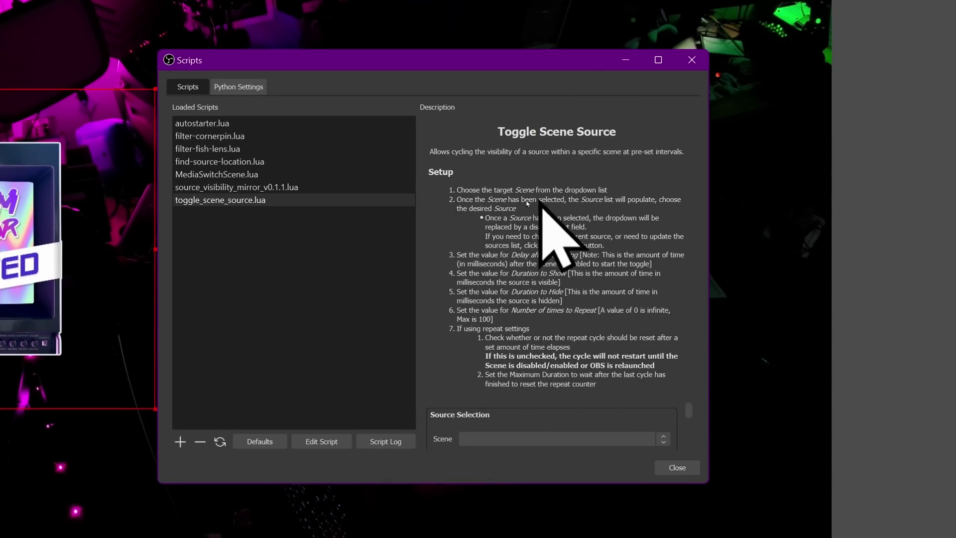
left_click_drag(651, 486, 654, 537)
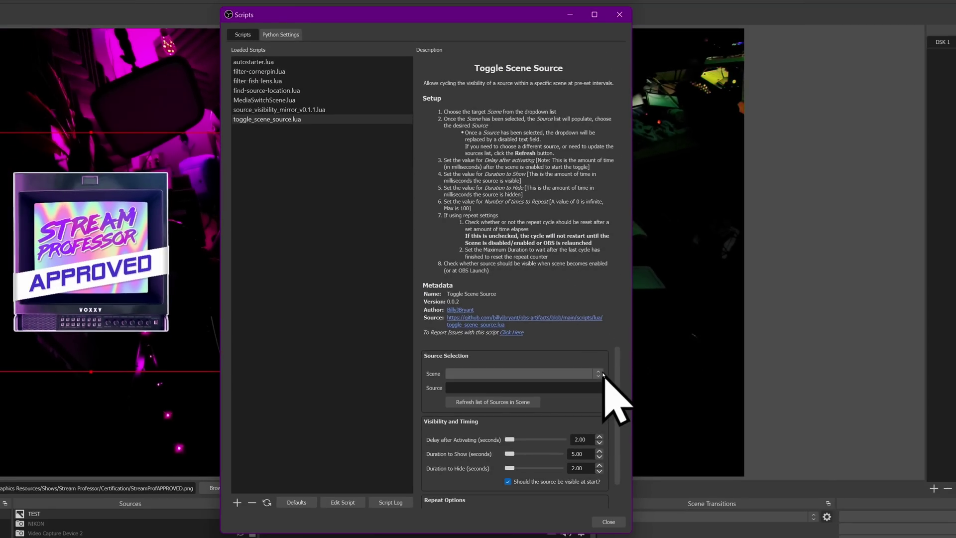
left_click(599, 374)
left_click(598, 390)
left_click(598, 389)
left_click(586, 417)
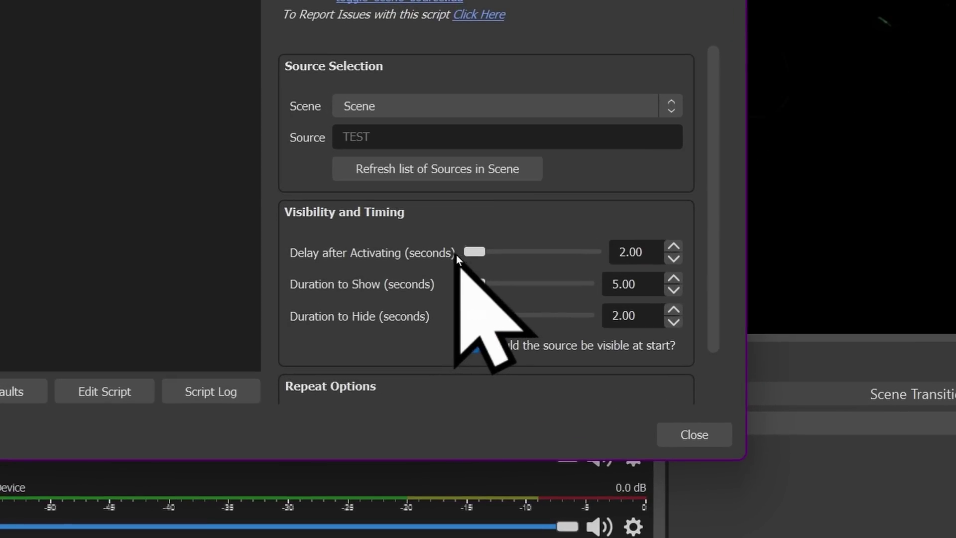
- Set the toggle script's delay after activating to 61 seconds, duration to show to 138 and duration to hide to 20.50
left_click_drag(511, 439, 516, 439)
left_click_drag(488, 253, 490, 253)
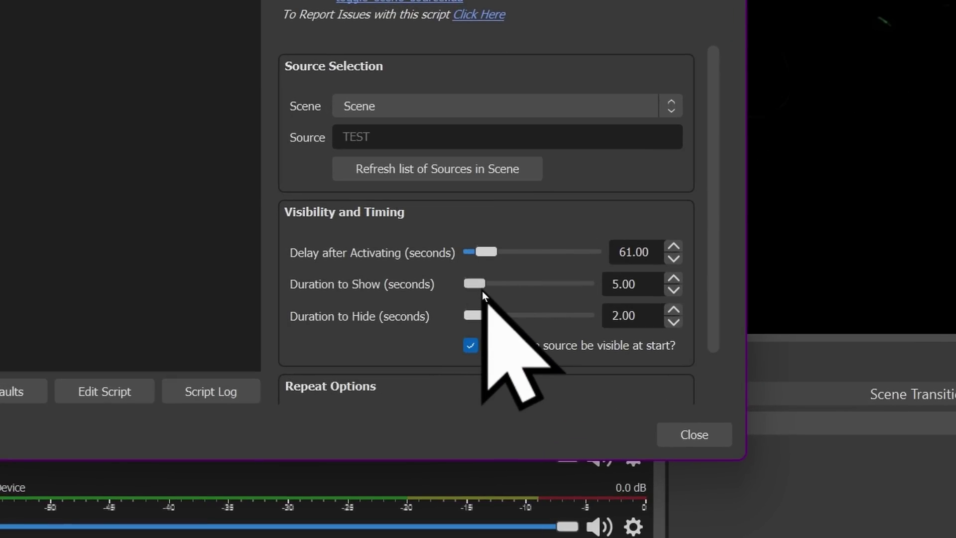
left_click_drag(479, 288, 480, 319)
- Set the toggle script's number of repeats to 3 and close the script settings
scroll(392, 353, "down", 2)
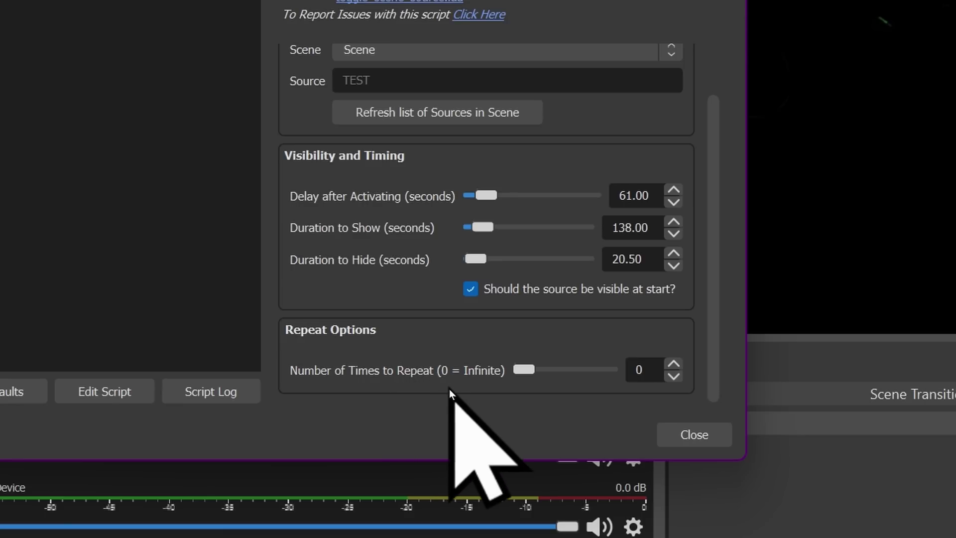
left_click_drag(533, 374, 553, 375)
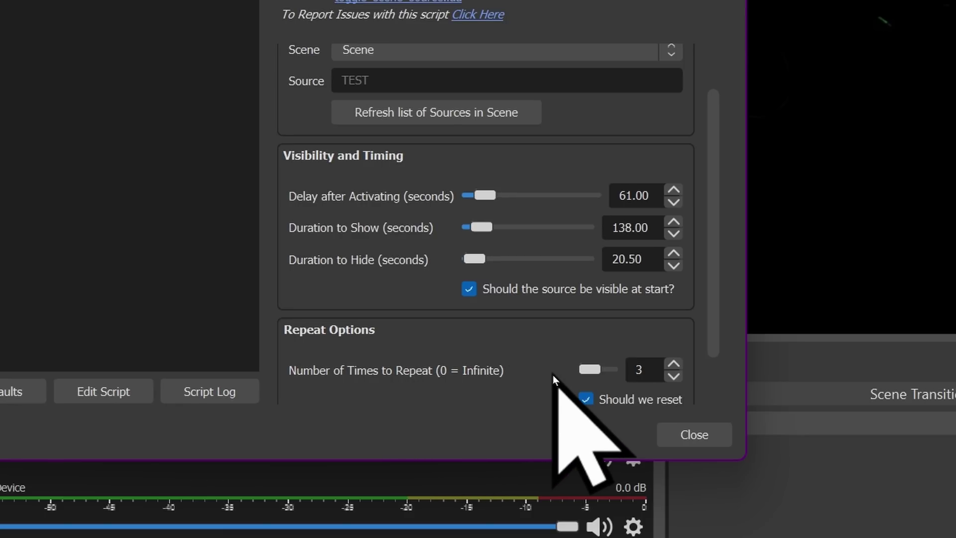
scroll(701, 368, "down", 2)
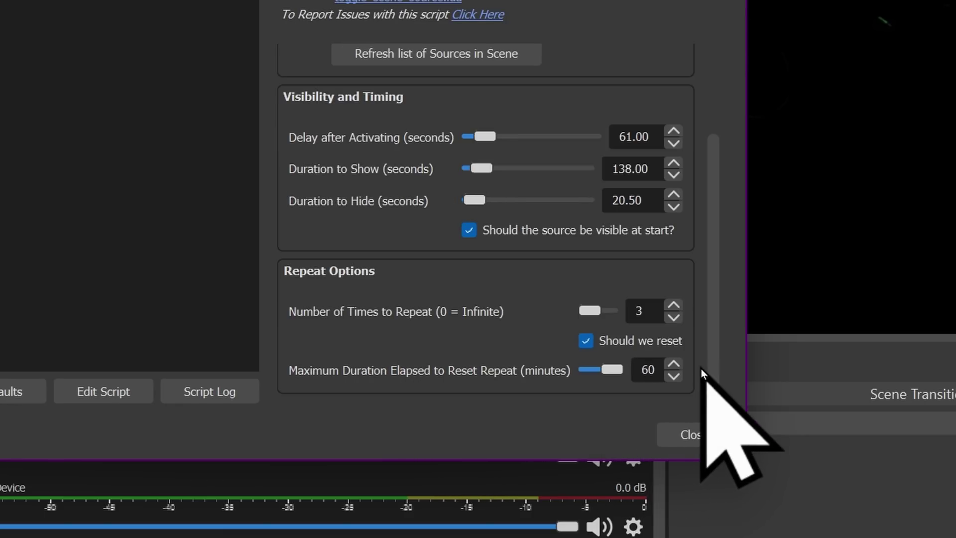
left_click(692, 436)
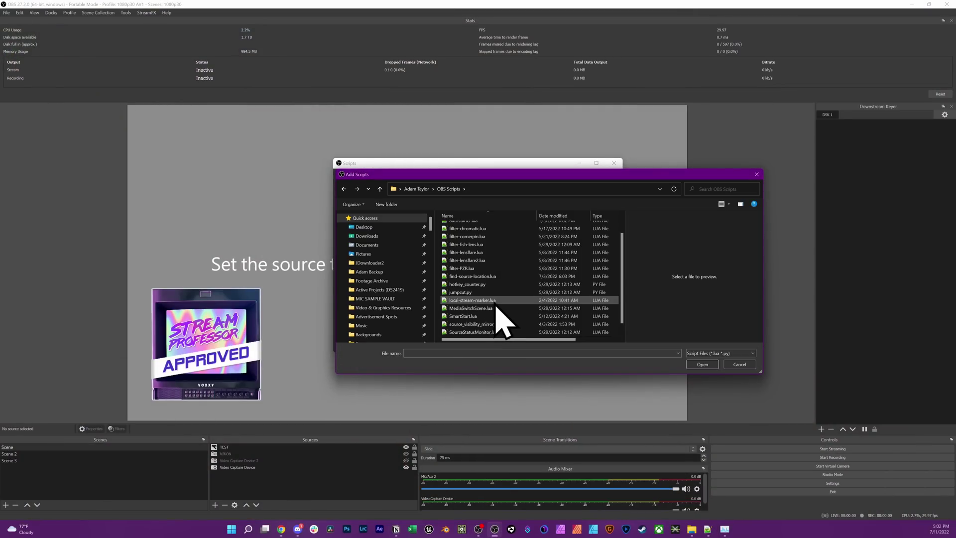
- Load the script local-stream-marker.lua and set its output folder to a new Markers folder inside E:\CAPTURE
double_click(495, 316)
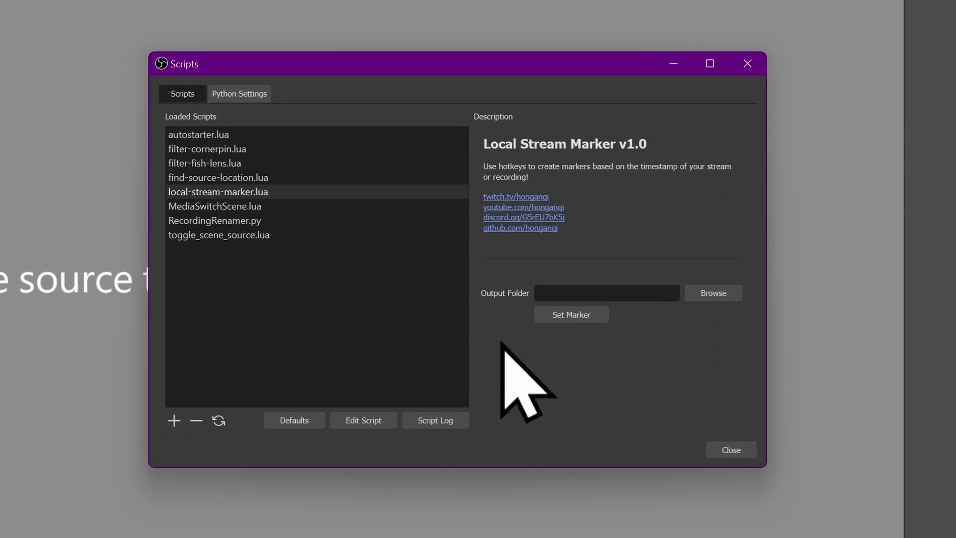
left_click(698, 289)
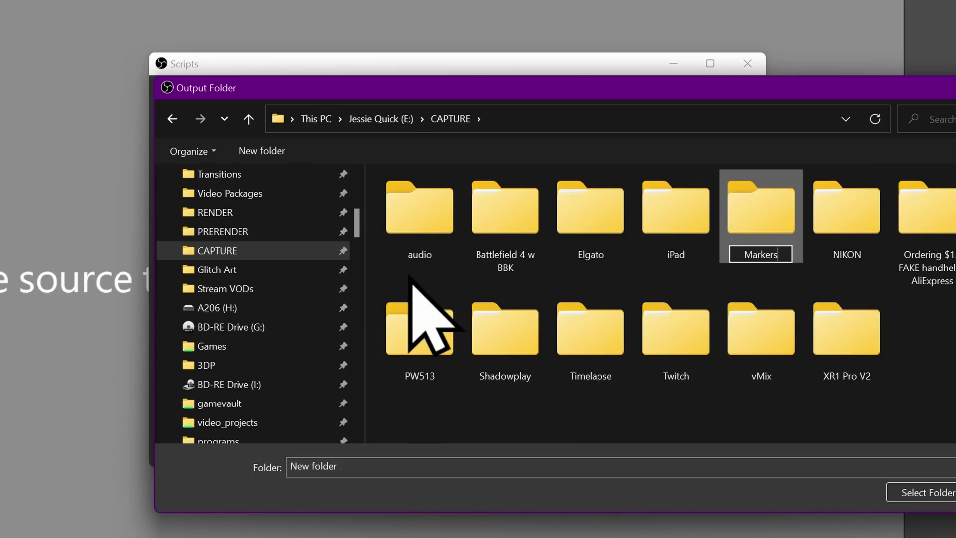
key("Return")
key("Return")
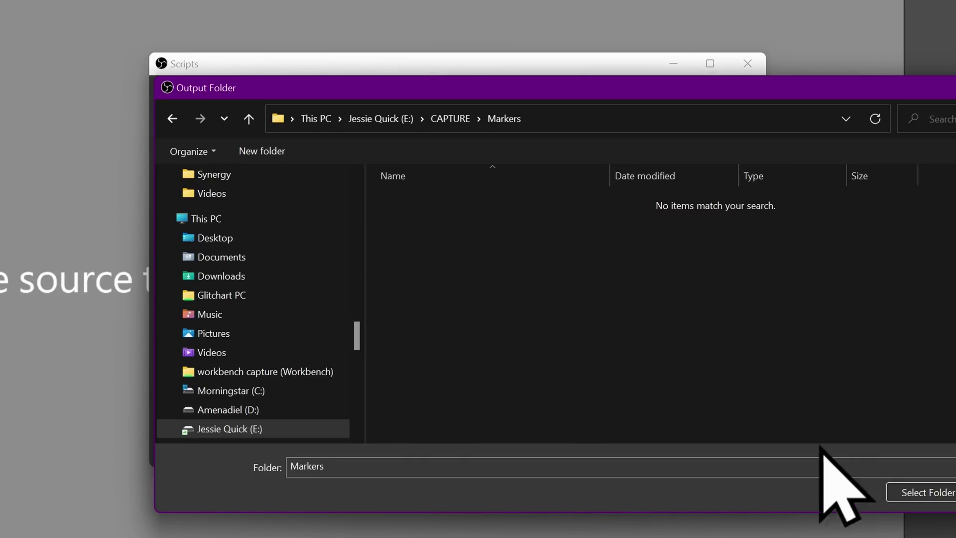
left_click(946, 494)
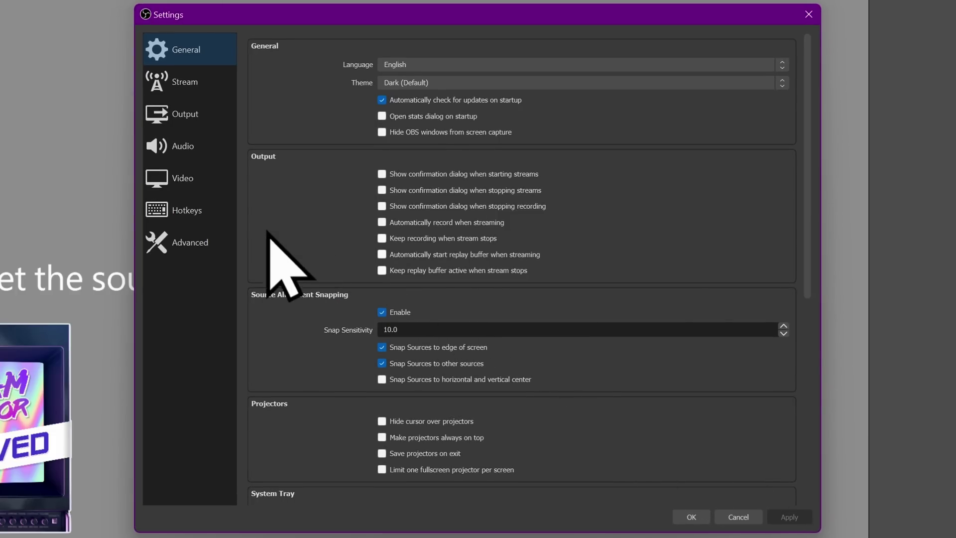
- Assign the hotkey Alt + Shift + 9 to the Local Stream Marker's add stream mark action and save the settings
left_click(210, 242)
left_click(212, 219)
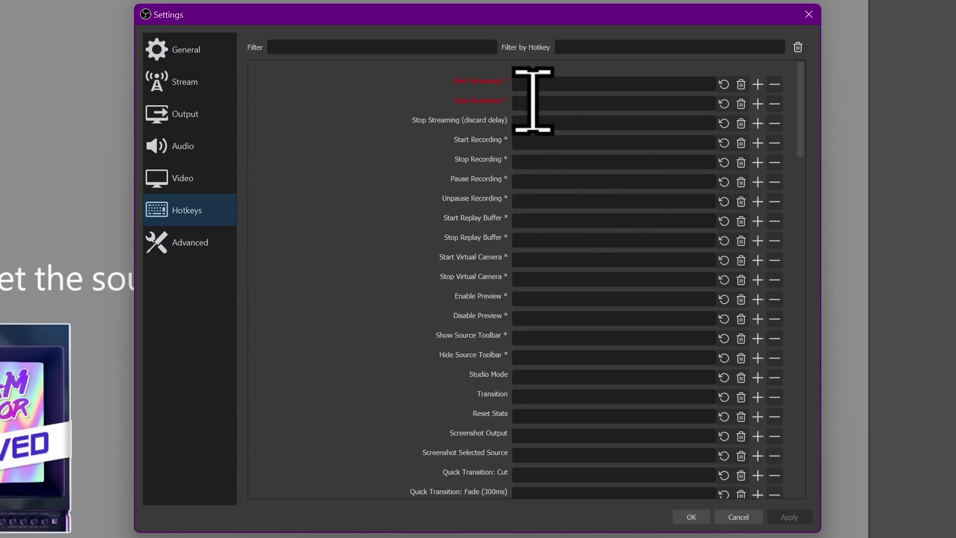
scroll(581, 324, "down", 3)
left_click(714, 467)
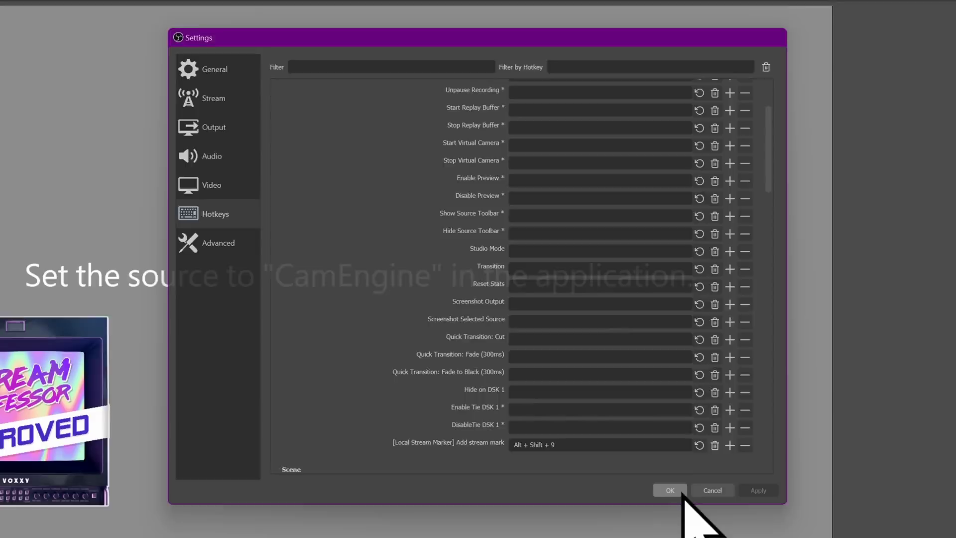
left_click(697, 518)
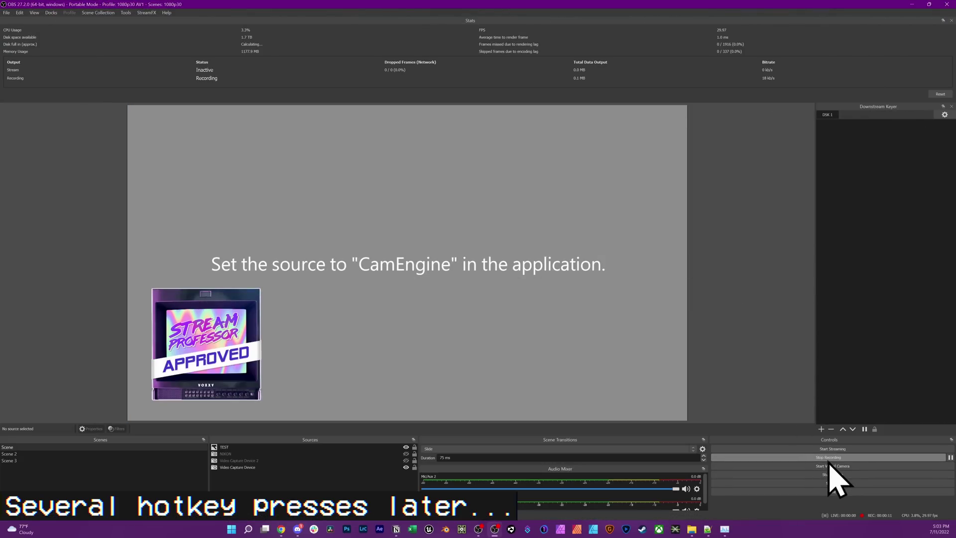
- Stop the recording and switch to File Explorer to view the E:\CAPTURE\Markers folder
left_click(833, 457)
left_click(692, 530)
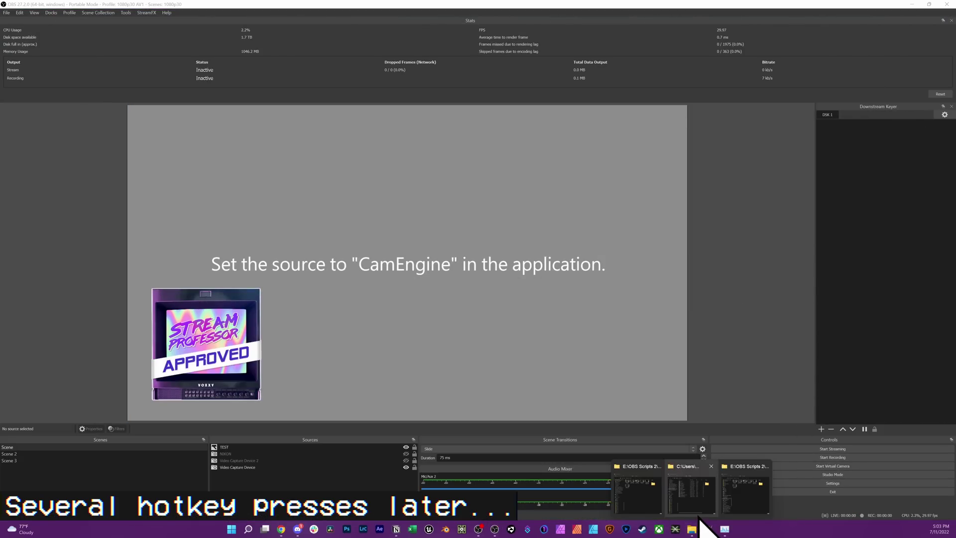
left_click(692, 495)
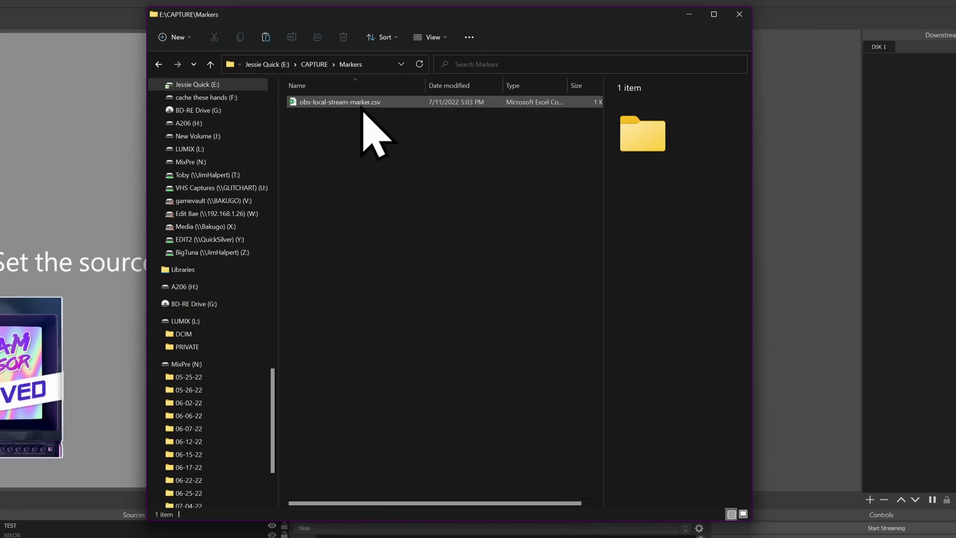
- Open obs-local-stream-marker.csv from the Markers folder and widen columns A to D to show their full contents
double_click(363, 108)
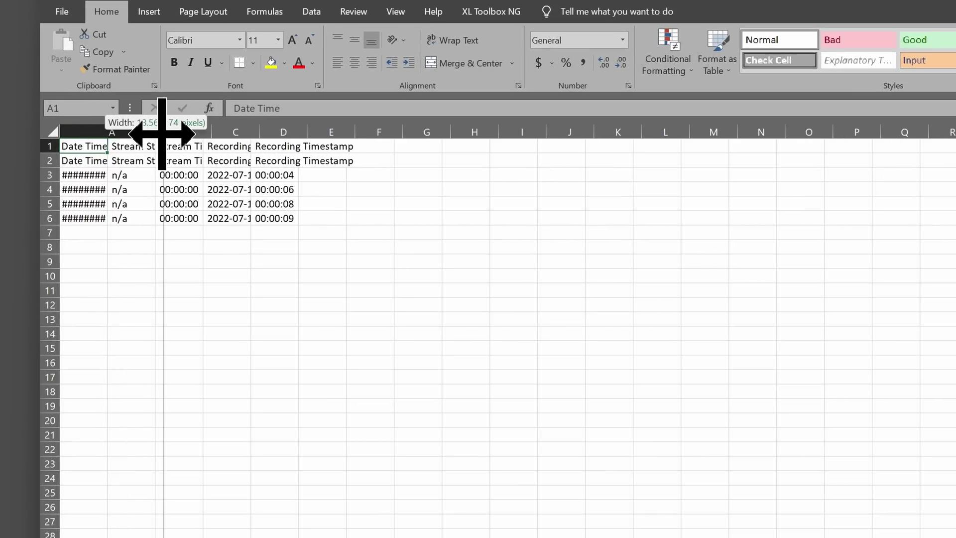
left_click_drag(162, 134, 164, 133)
left_click_drag(288, 139, 305, 140)
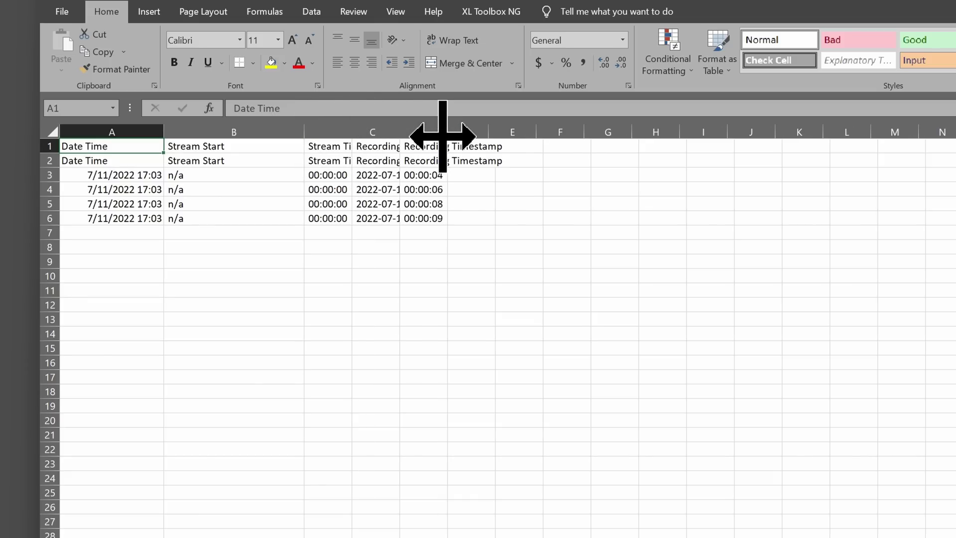
left_click_drag(442, 135, 441, 135)
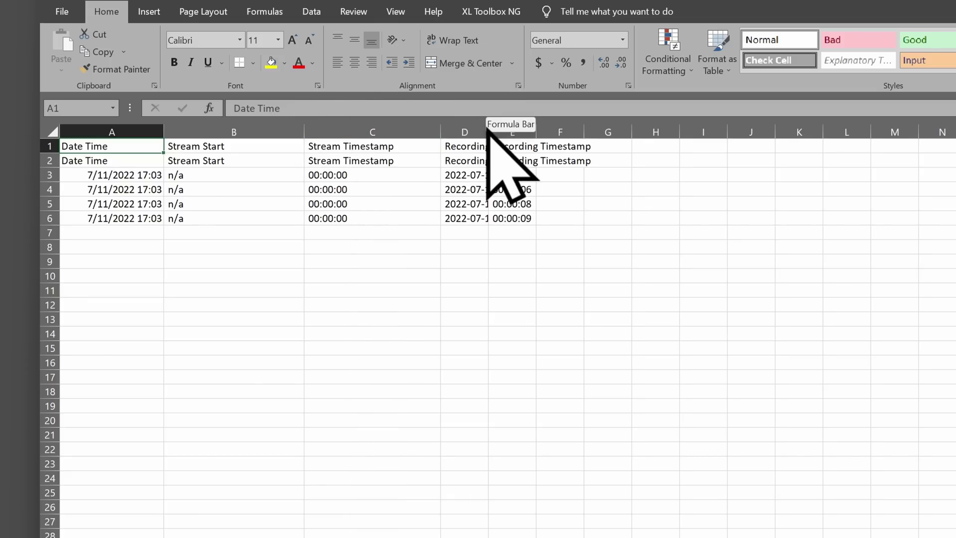
left_click_drag(489, 134, 588, 145)
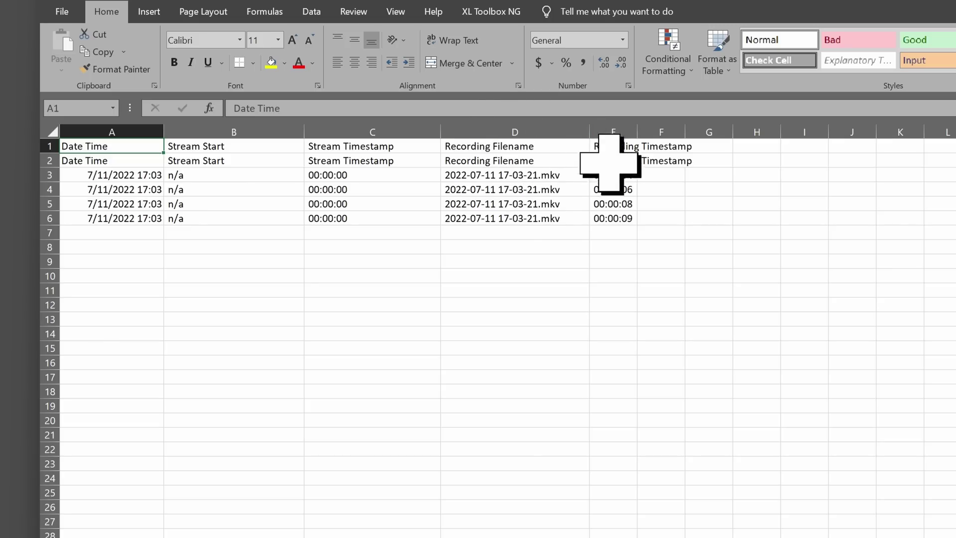
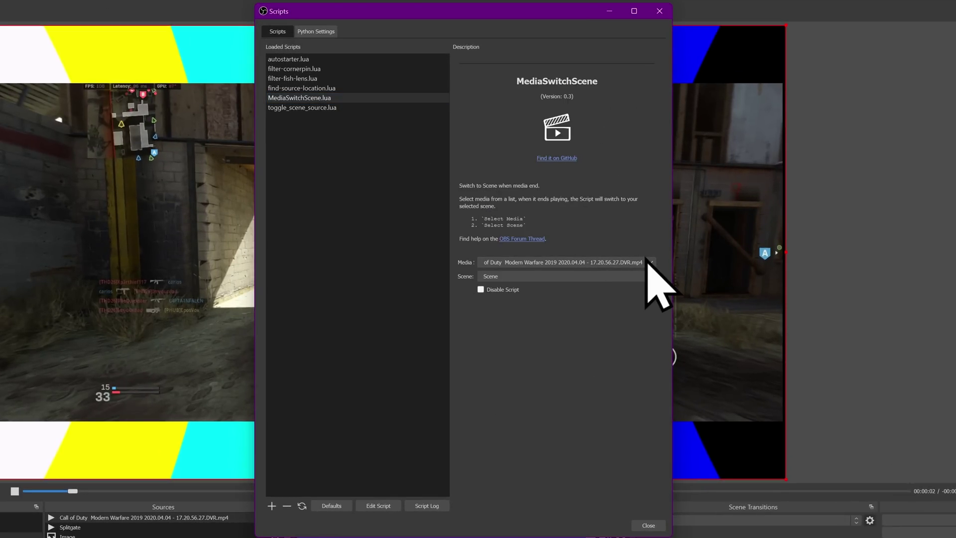
- Choose the Call of Duty clip as the MediaSwitchScene media, pick the scene to switch to, and close the script settings
left_click(648, 262)
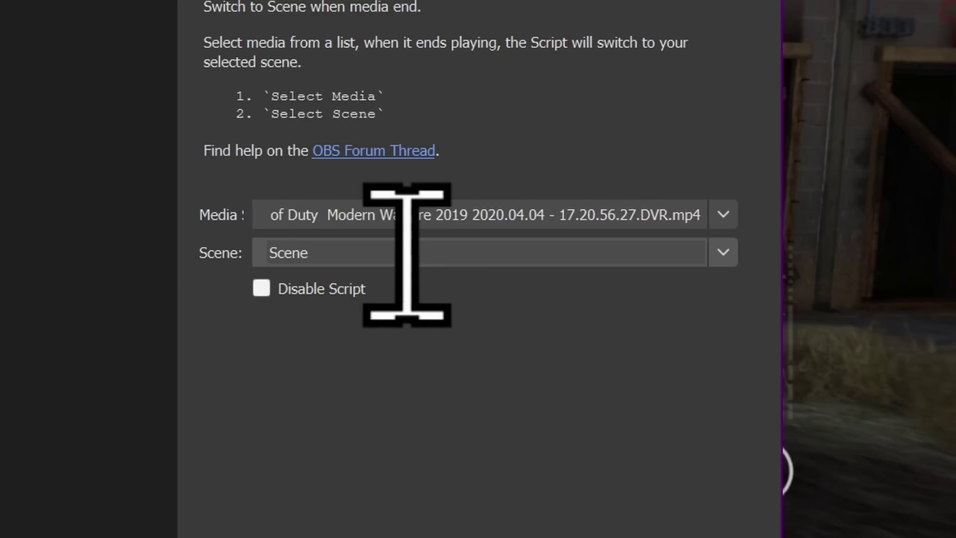
left_click(723, 253)
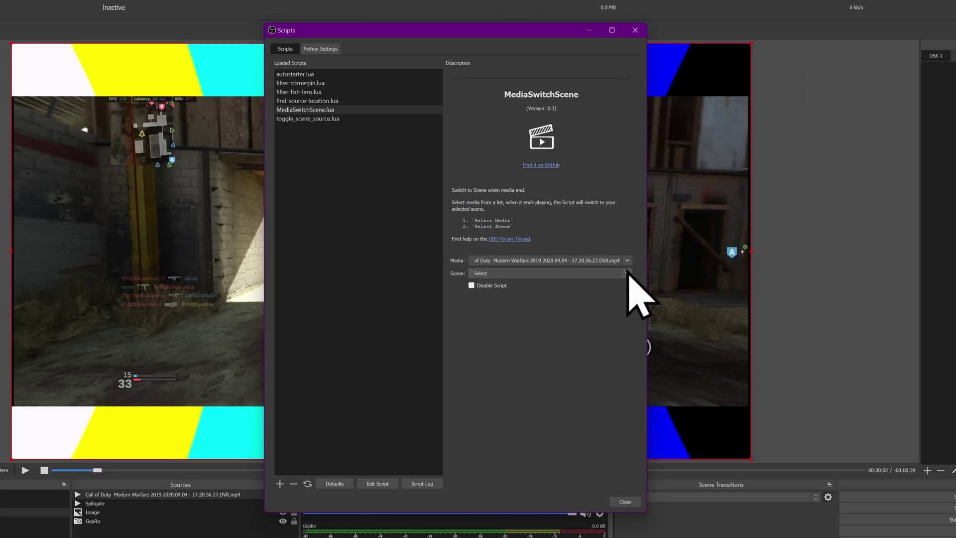
left_click(618, 503)
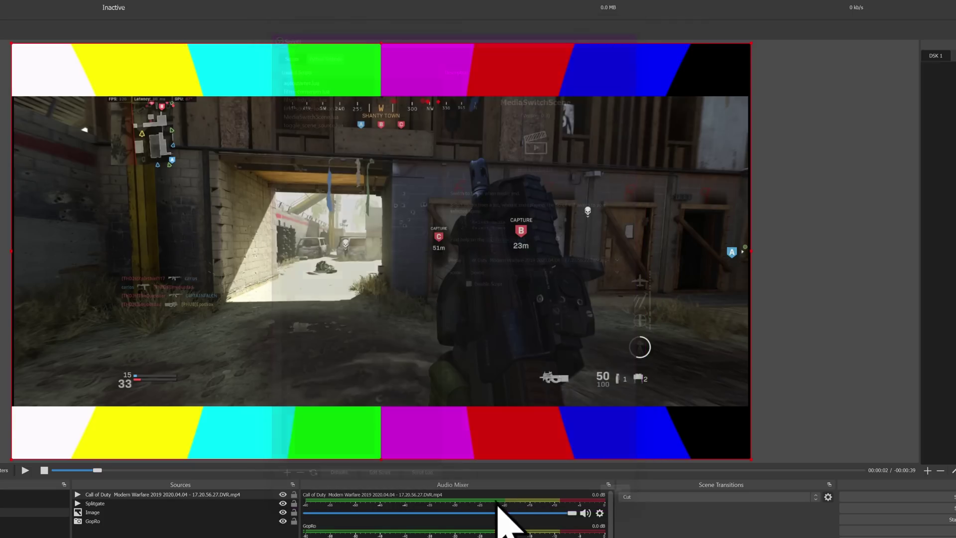
- Play the Call of Duty clip and skip ahead to about 00:00:35
left_click(25, 470)
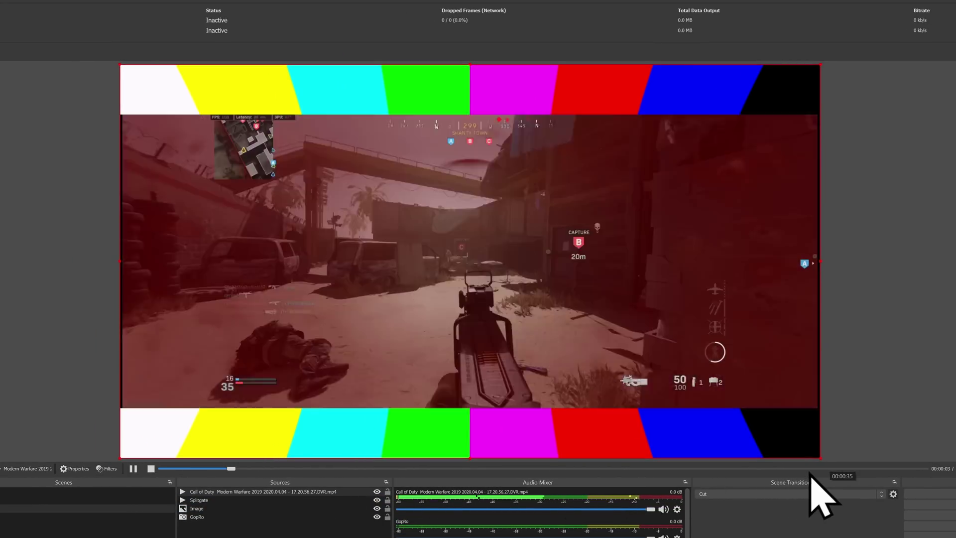
left_click(834, 469)
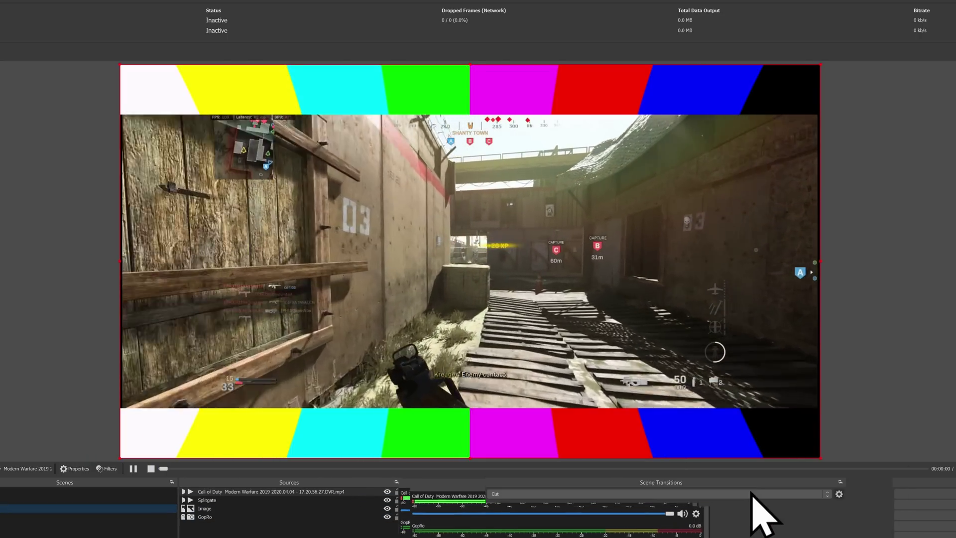
- Change the scene transition from Cut to Fade and let the clip run to its end
left_click(751, 495)
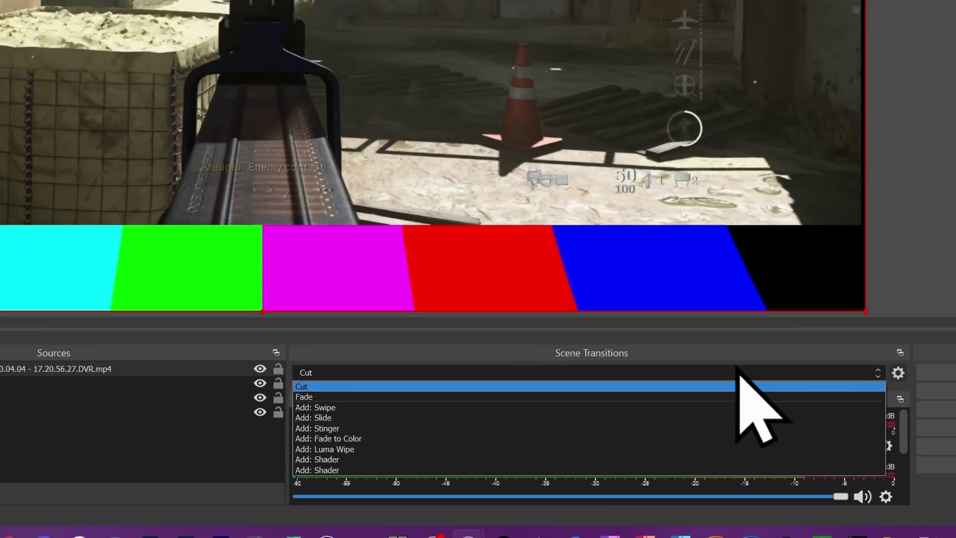
left_click(752, 501)
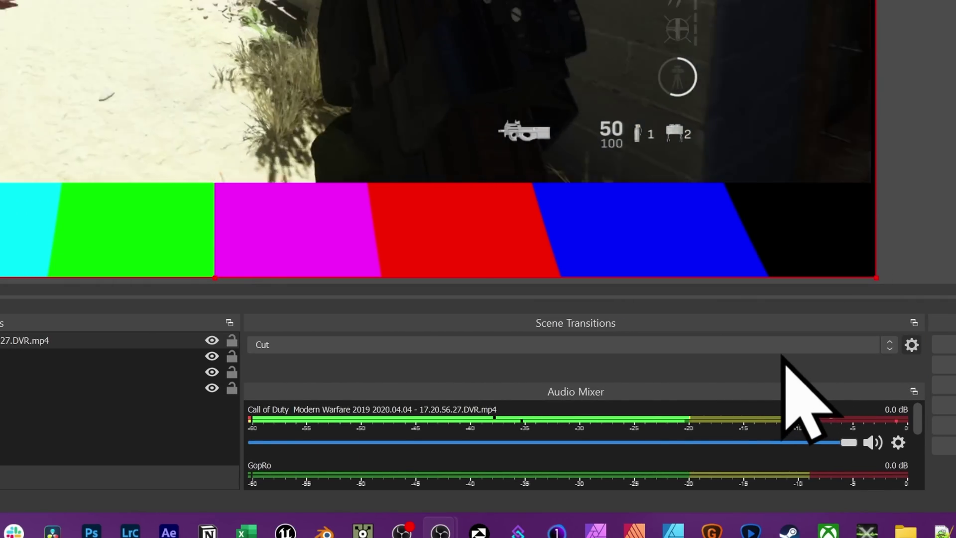
left_click(731, 345)
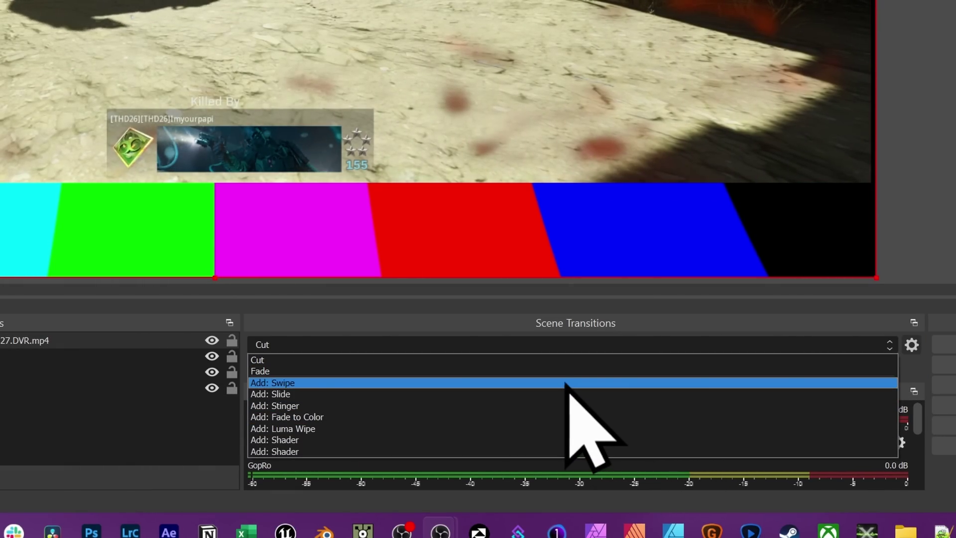
left_click(568, 374)
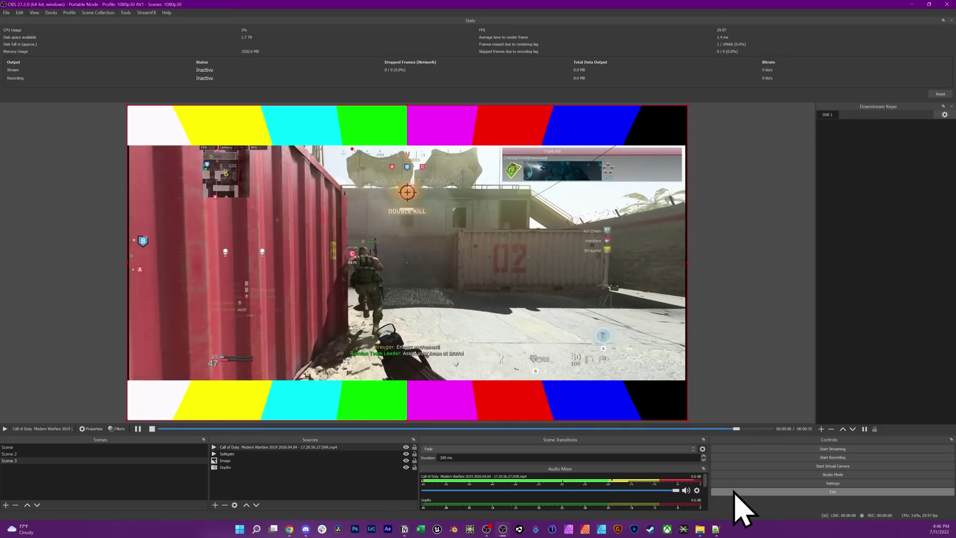
key("Home")
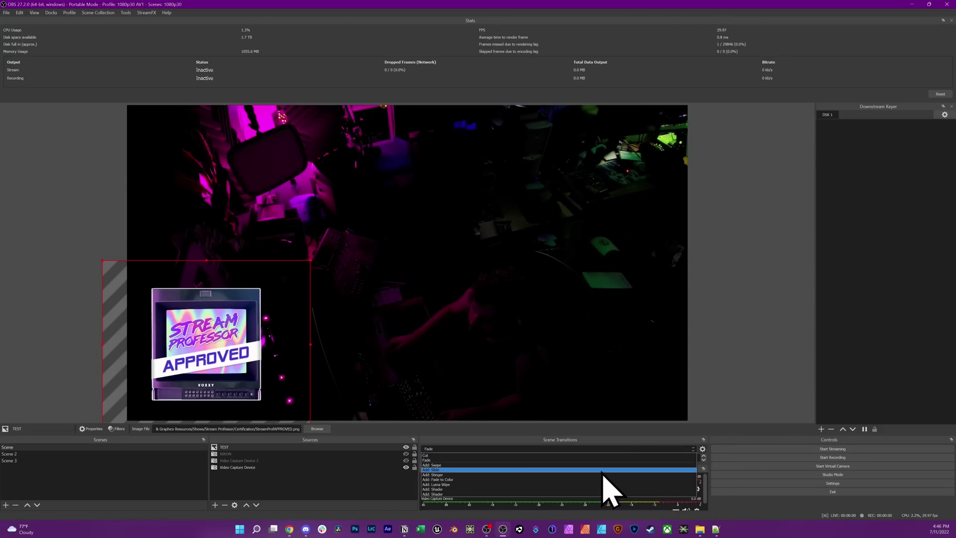
- Add a Slide scene transition with the default name and Left direction, previewing it before accepting its properties
left_click(603, 470)
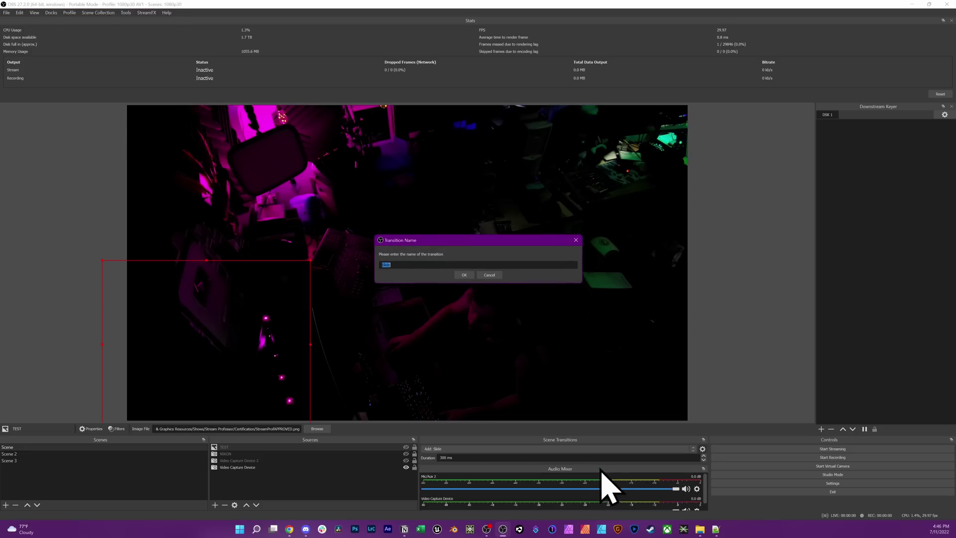
left_click(464, 275)
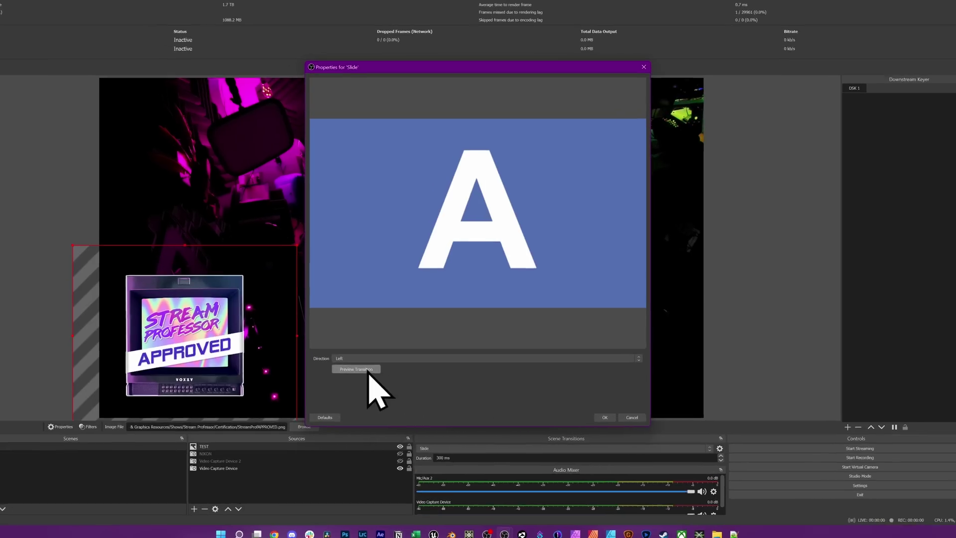
left_click(371, 376)
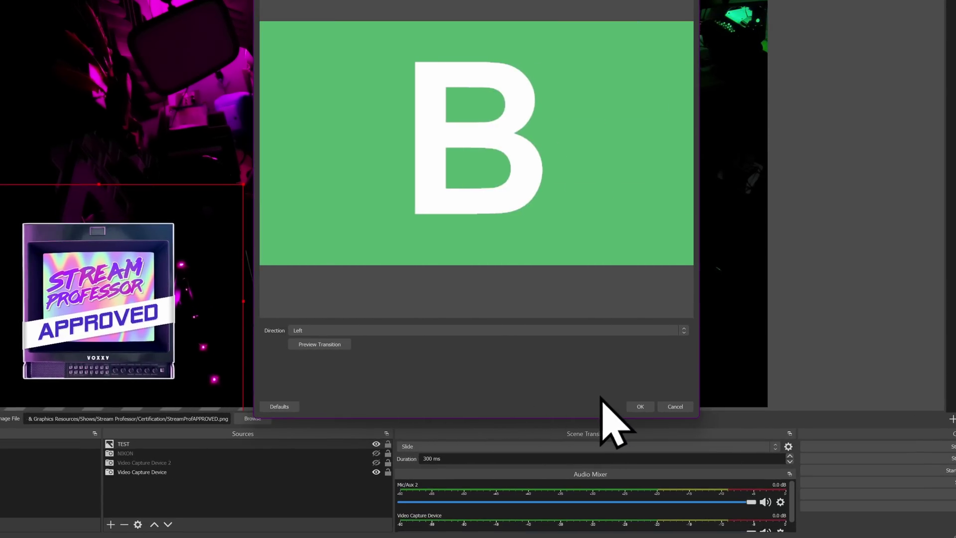
left_click(633, 407)
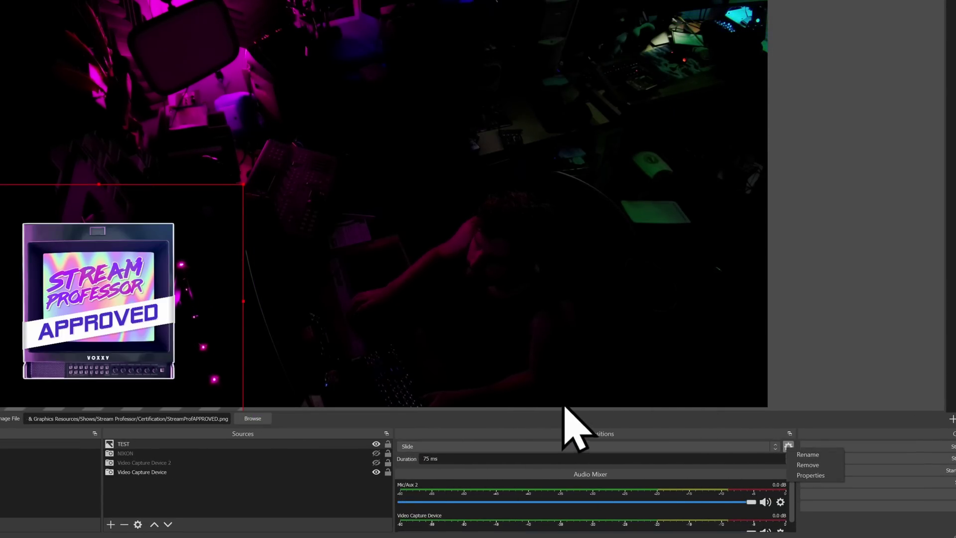
- Set the Slide transition's duration to 75 ms, preview it again from its properties, and run the clip to its end
left_click(808, 475)
left_click(349, 345)
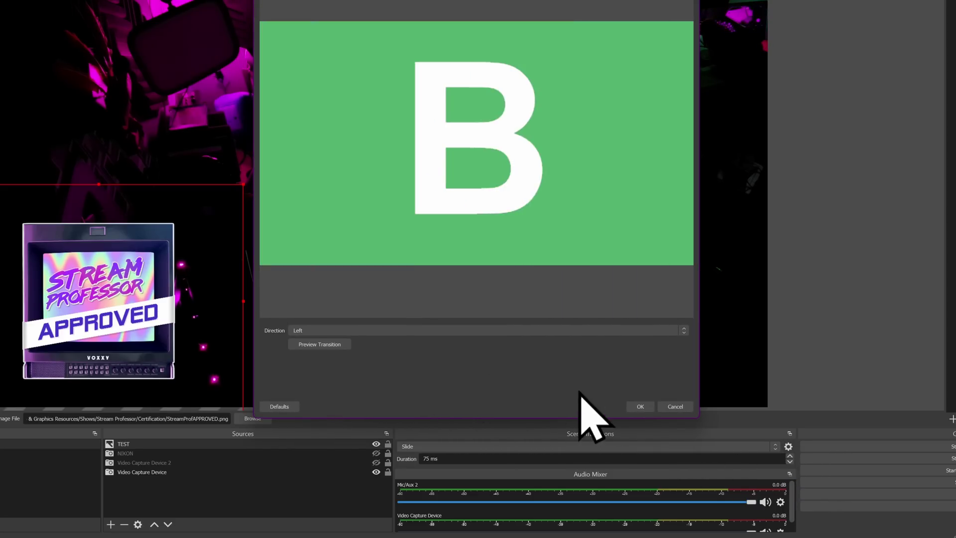
left_click(641, 408)
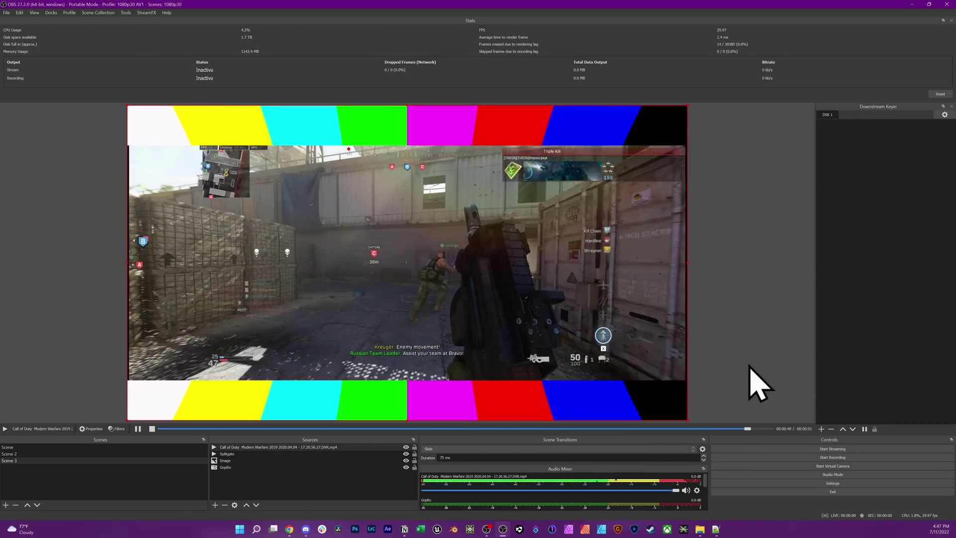
key("Home")
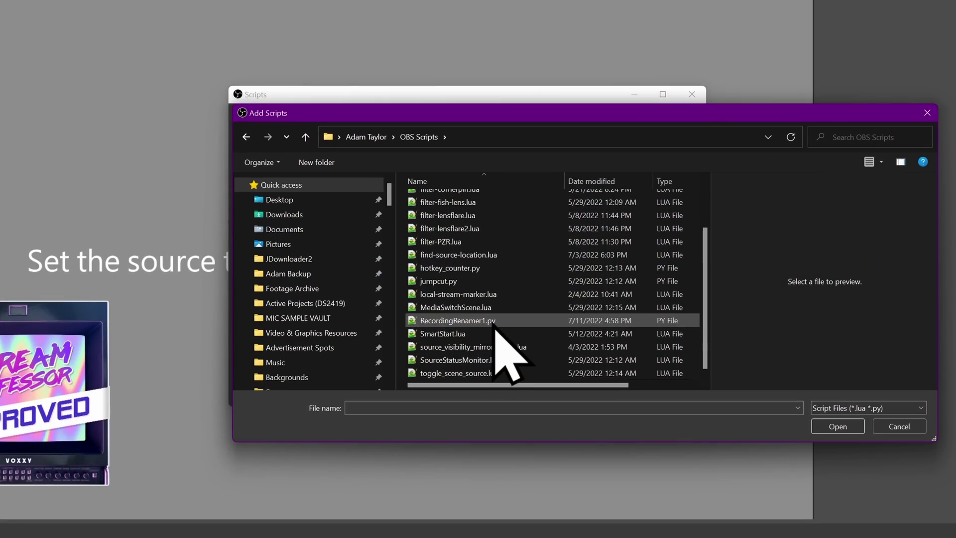
- Load the script RecordingRenamer1.py and move the Script Log window clear of the script's settings
double_click(494, 323)
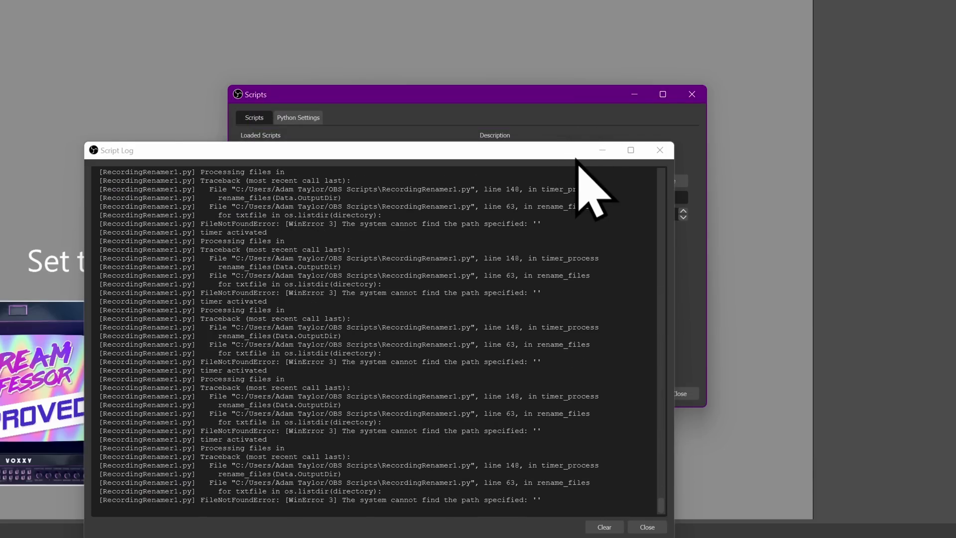
left_click(435, 146)
left_click_drag(435, 145, 385, 150)
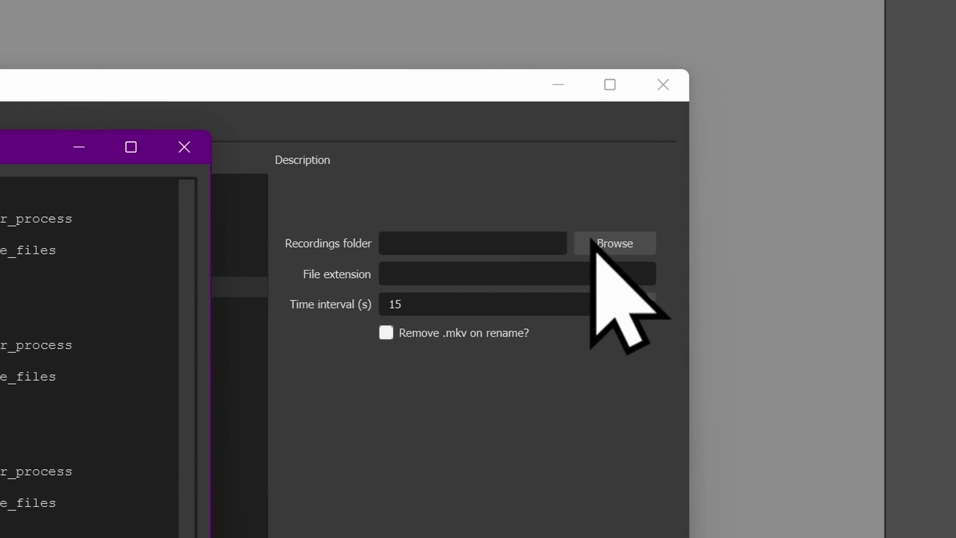
- Set the recording renamer script's recordings folder to the user's Videos folder
left_click(591, 239)
left_click(592, 240)
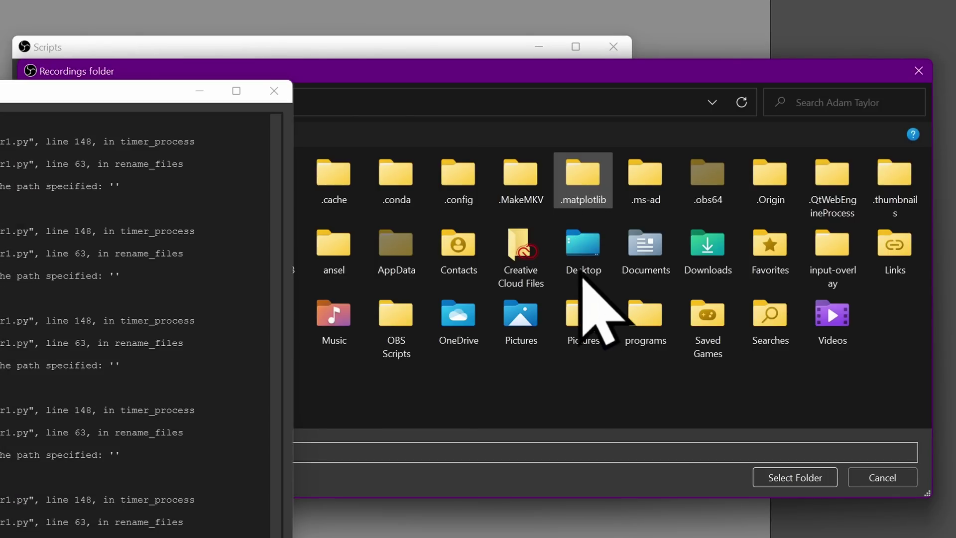
double_click(827, 321)
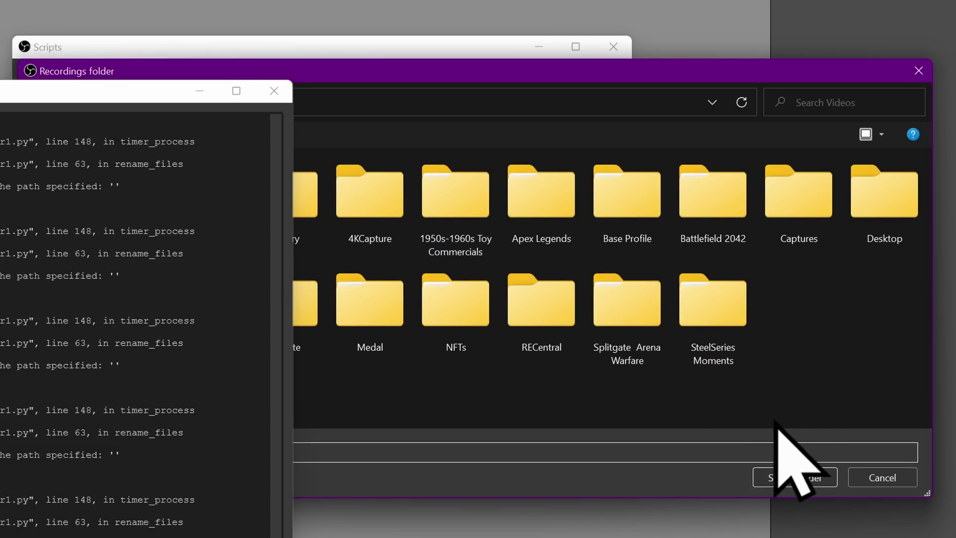
left_click(794, 479)
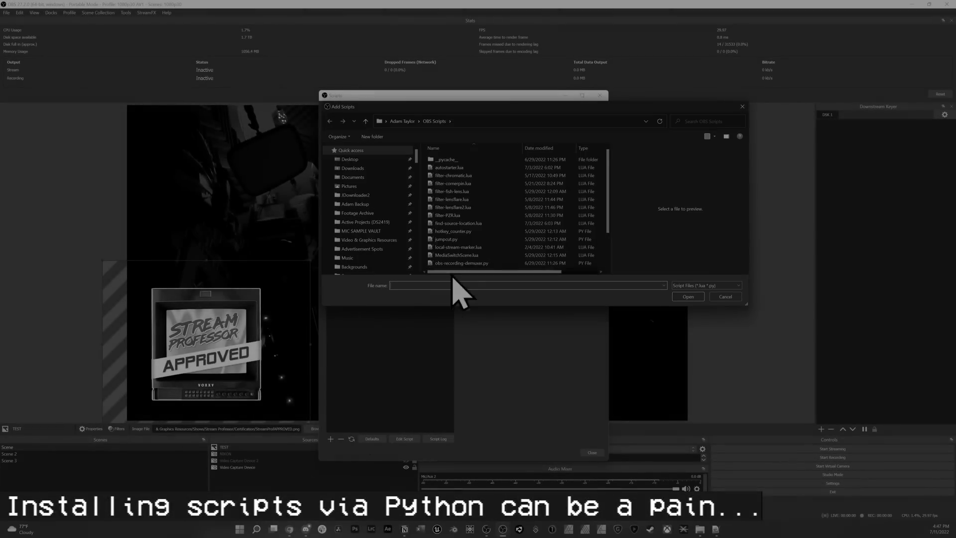
- Load the Python script RecordingRenamer.py from the OBS Scripts folder
scroll(491, 244, "down", 2)
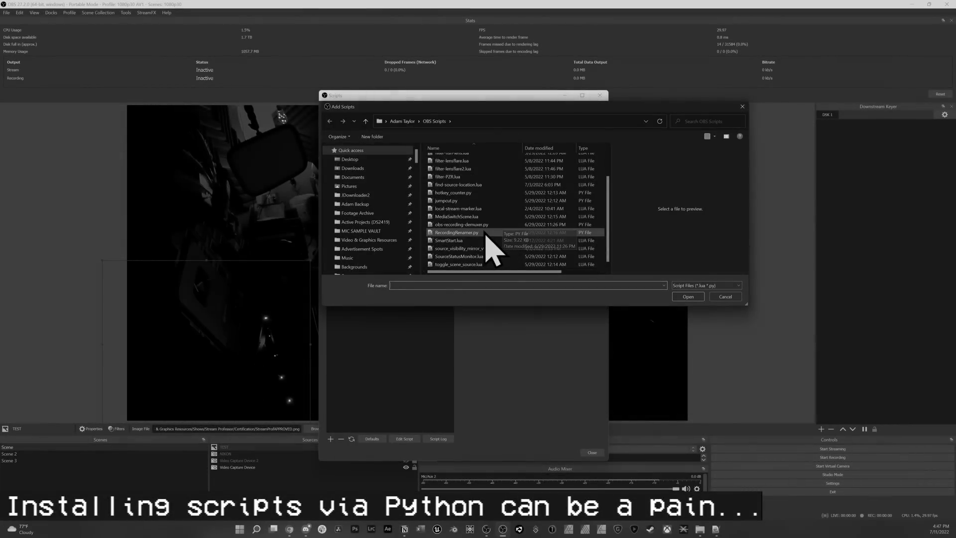
double_click(486, 233)
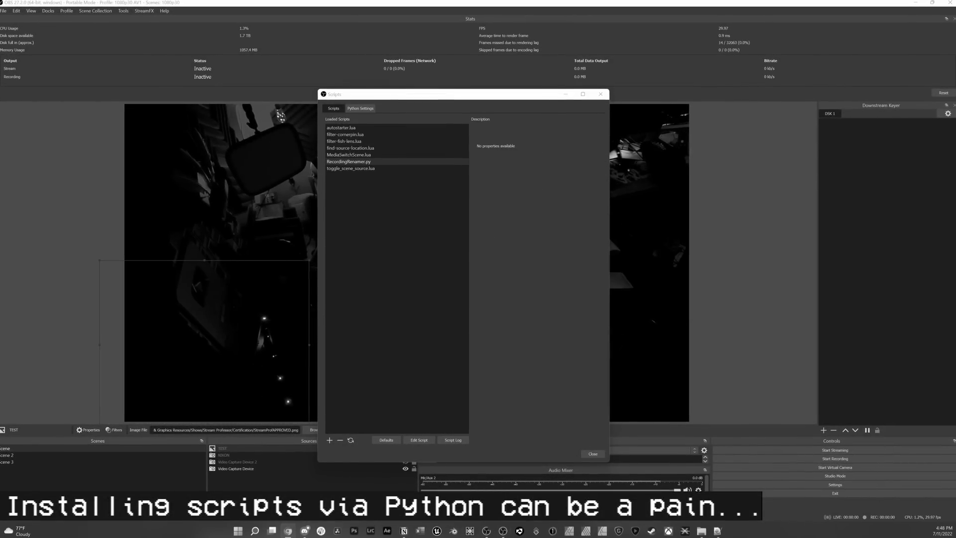